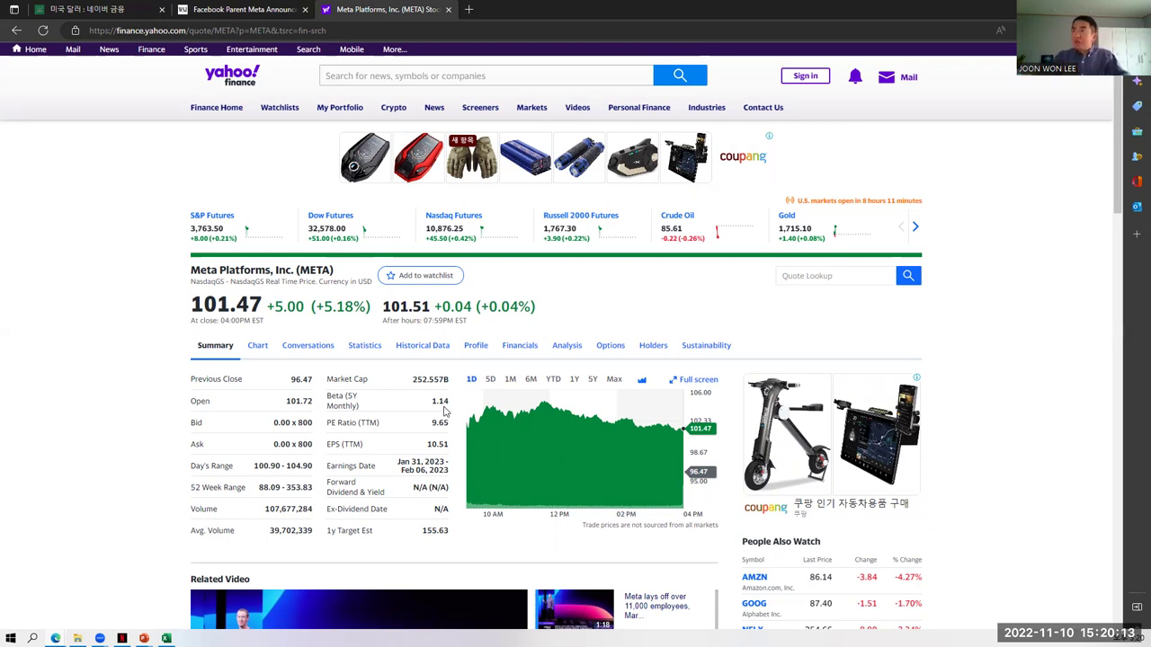
pyautogui.click(415, 73)
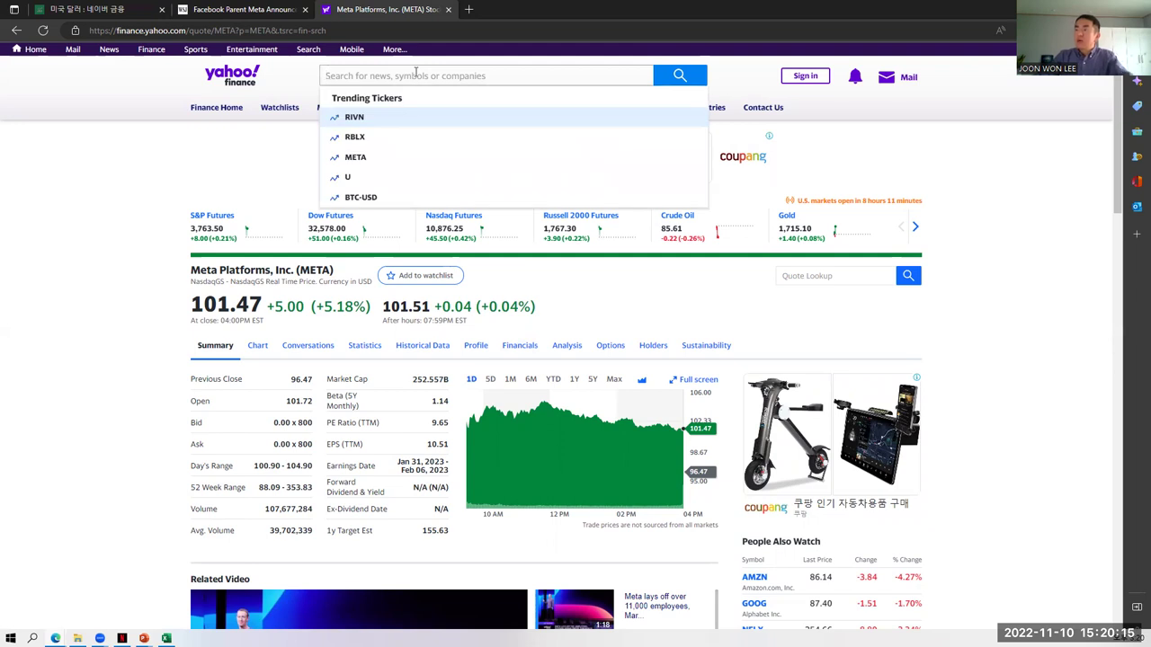
pyautogui.write('mis')
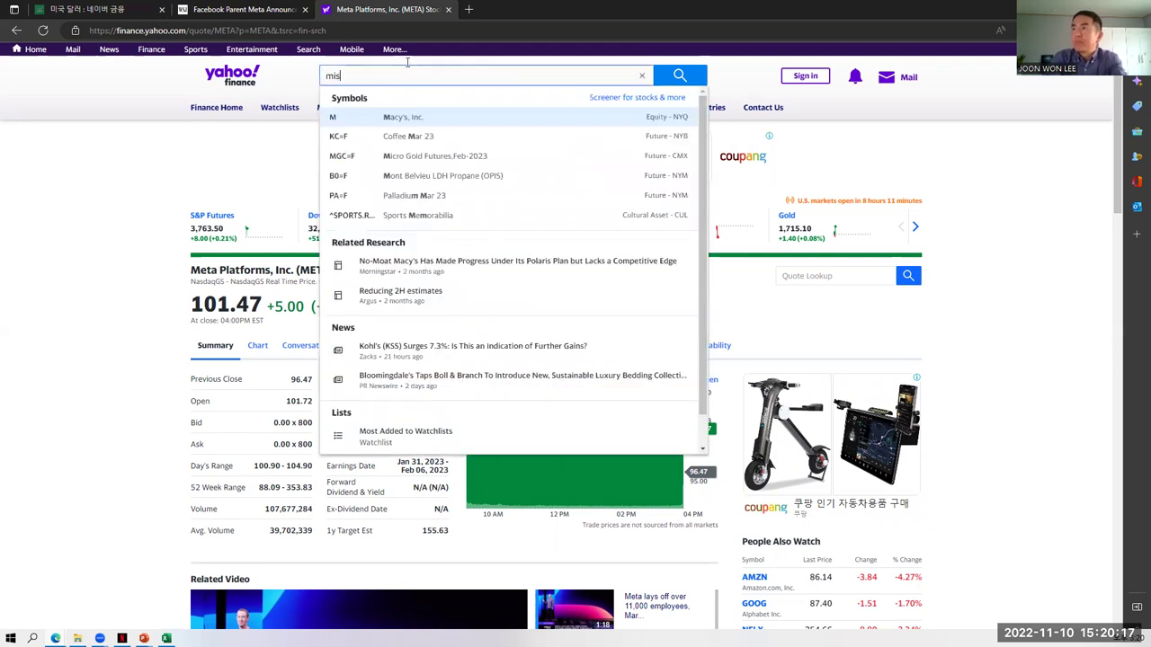
pyautogui.write('crof')
pyautogui.press('BackSpace')
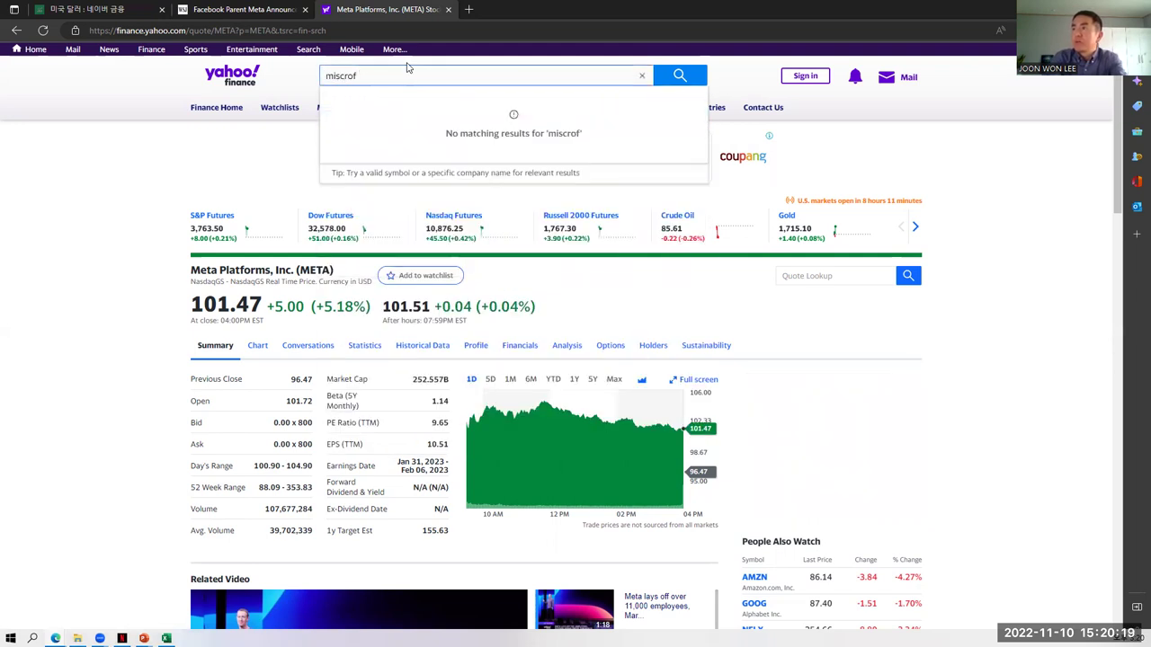
pyautogui.press('BackSpace')
pyautogui.press('BackSpace')
pyautogui.press('BackSpace')
pyautogui.press('BackSpace')
pyautogui.press('BackSpace')
pyautogui.press('BackSpace')
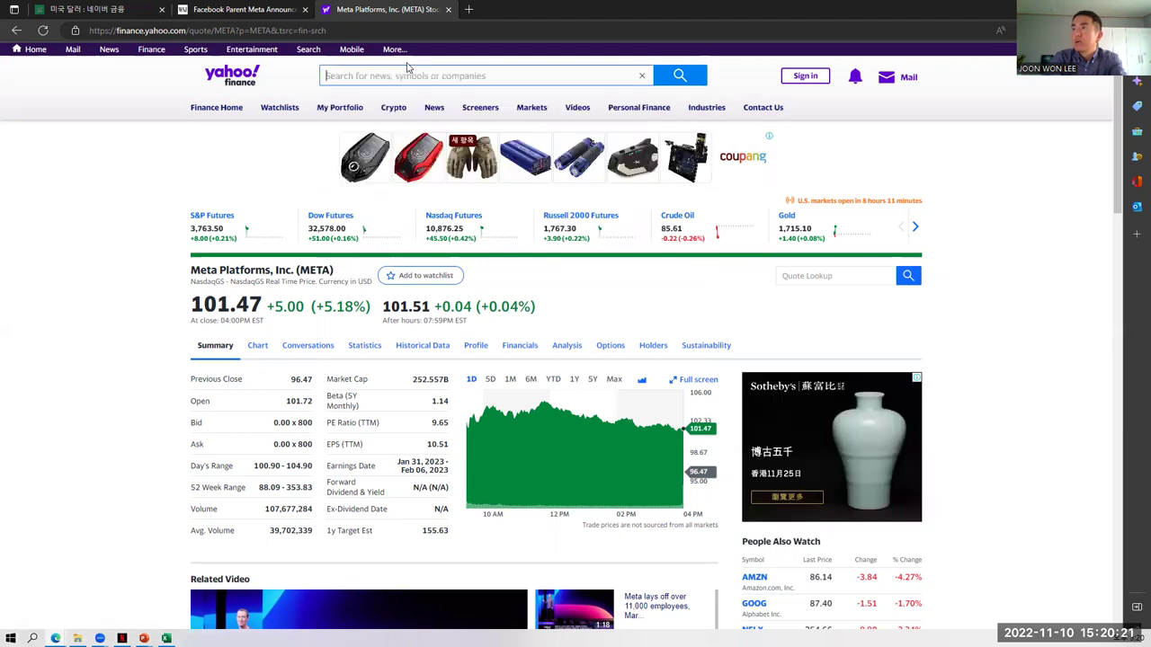
# Look up Tesla by company name and open its TSLA quote summary page
pyautogui.write('tesla')
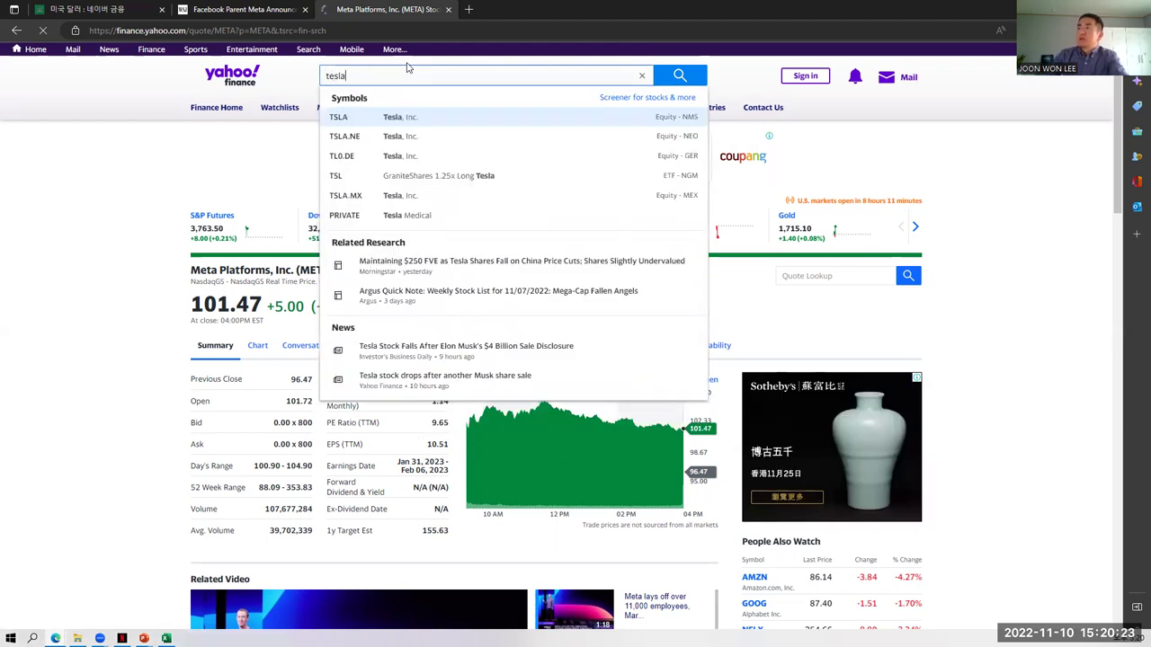
pyautogui.press('Return')
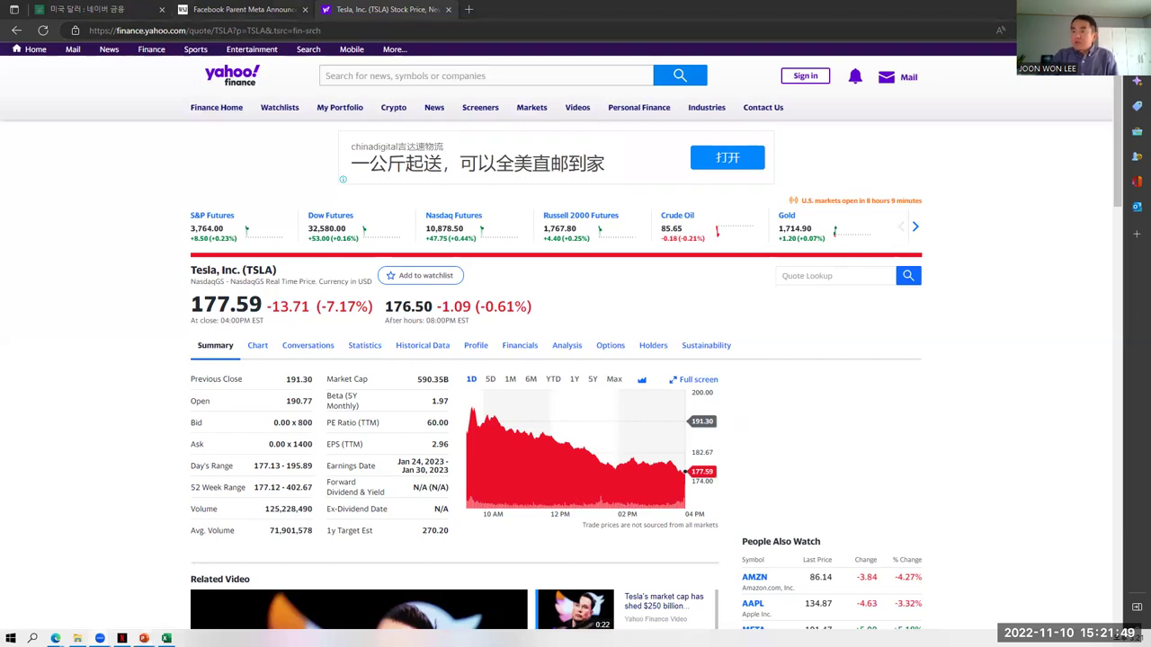
# Switch to the PowerPoint slide show and underline "Beta (β) coefficient" in red pen on the Systematic Risk and Beta slide
pyautogui.click(144, 638)
pyautogui.click(196, 587)
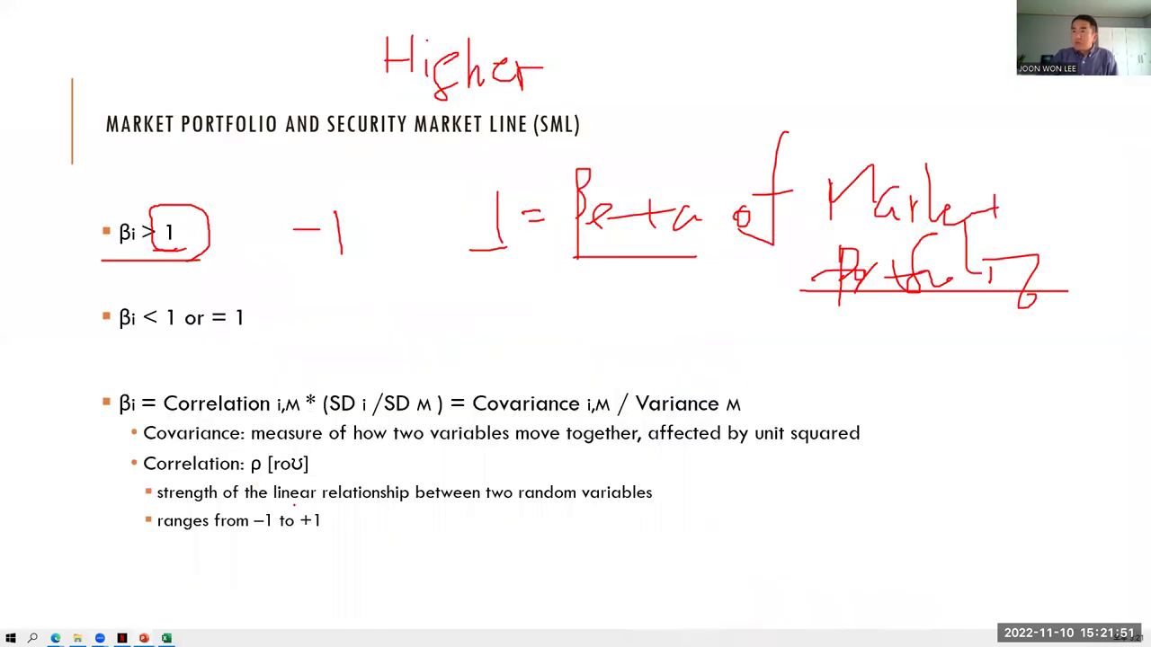
pyautogui.press('Right')
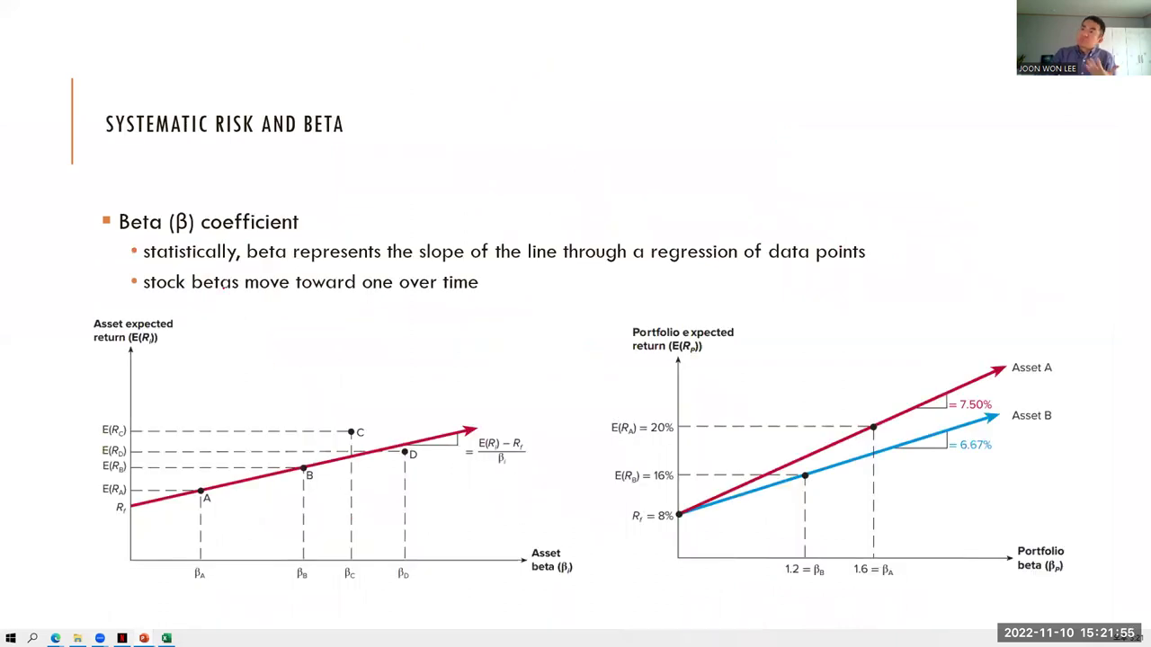
pyautogui.moveTo(119, 238); pyautogui.dragTo(362, 240)
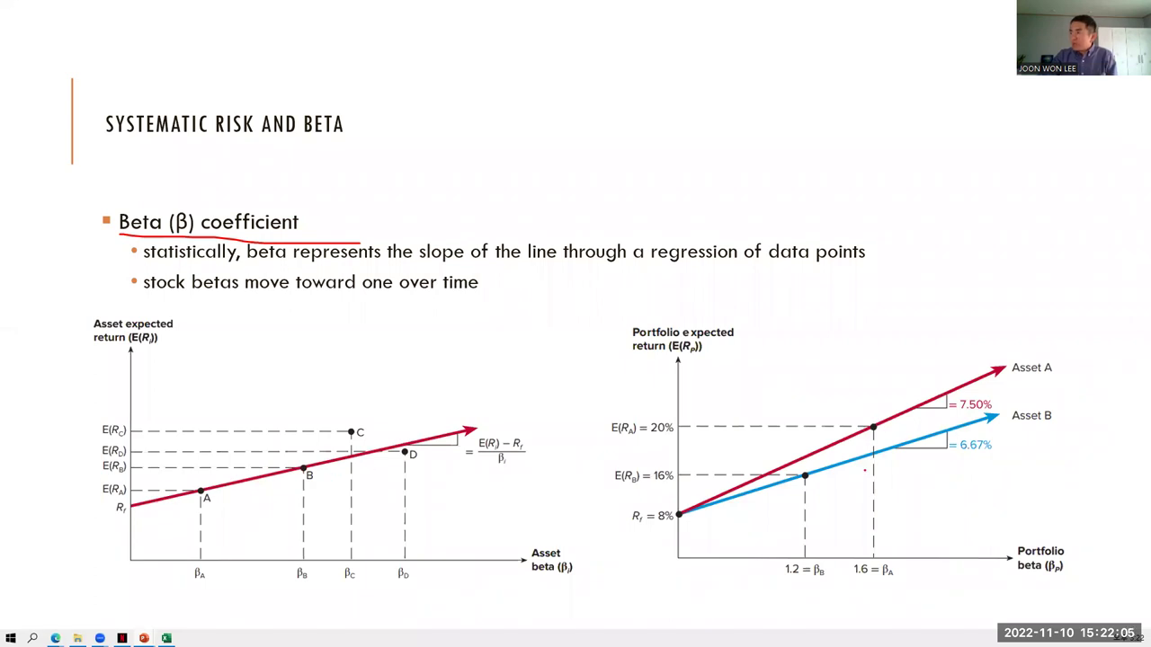
# Advance the slide show to the "Calculate Beta of Tesla" slide
pyautogui.press('Right')
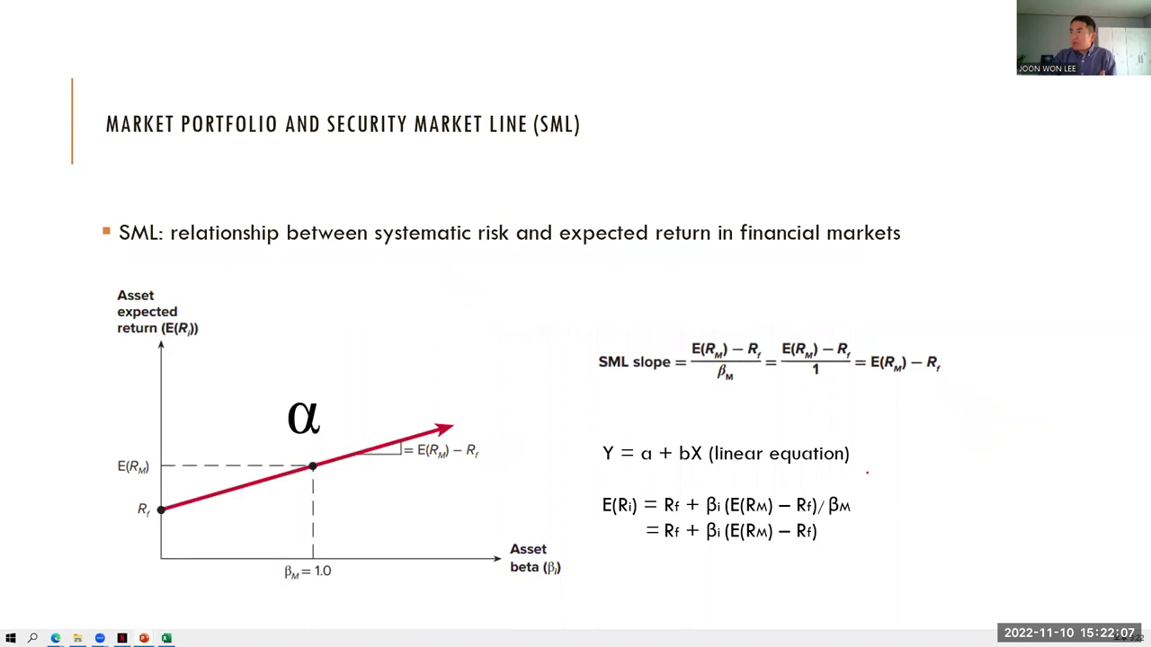
pyautogui.press('Left')
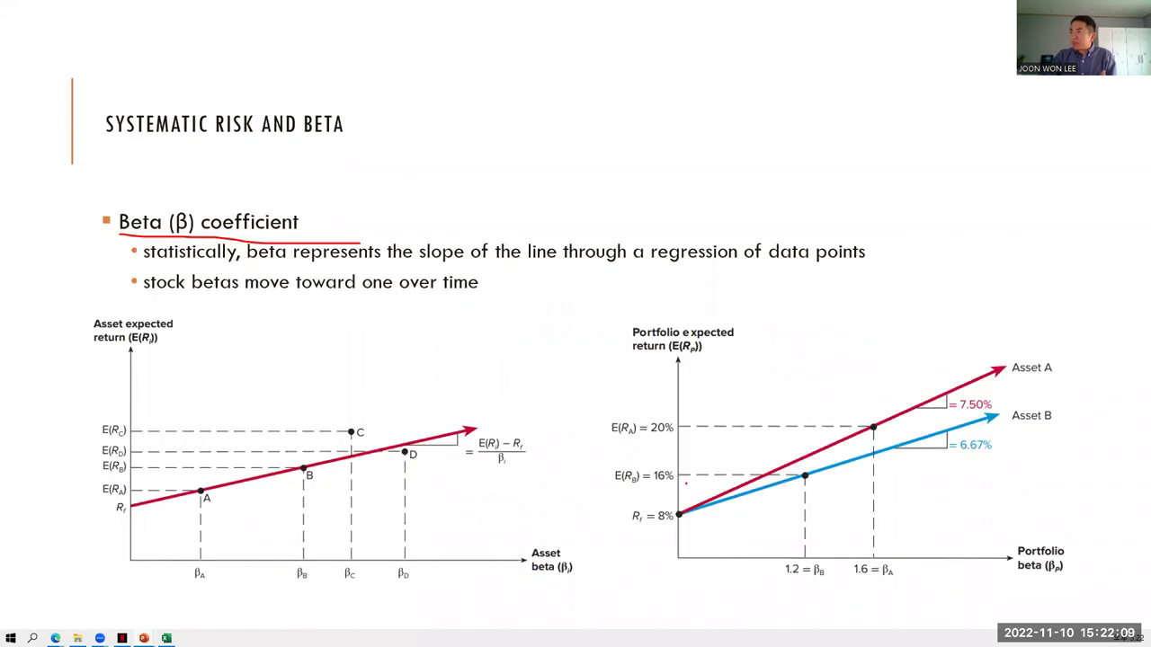
pyautogui.press('Right')
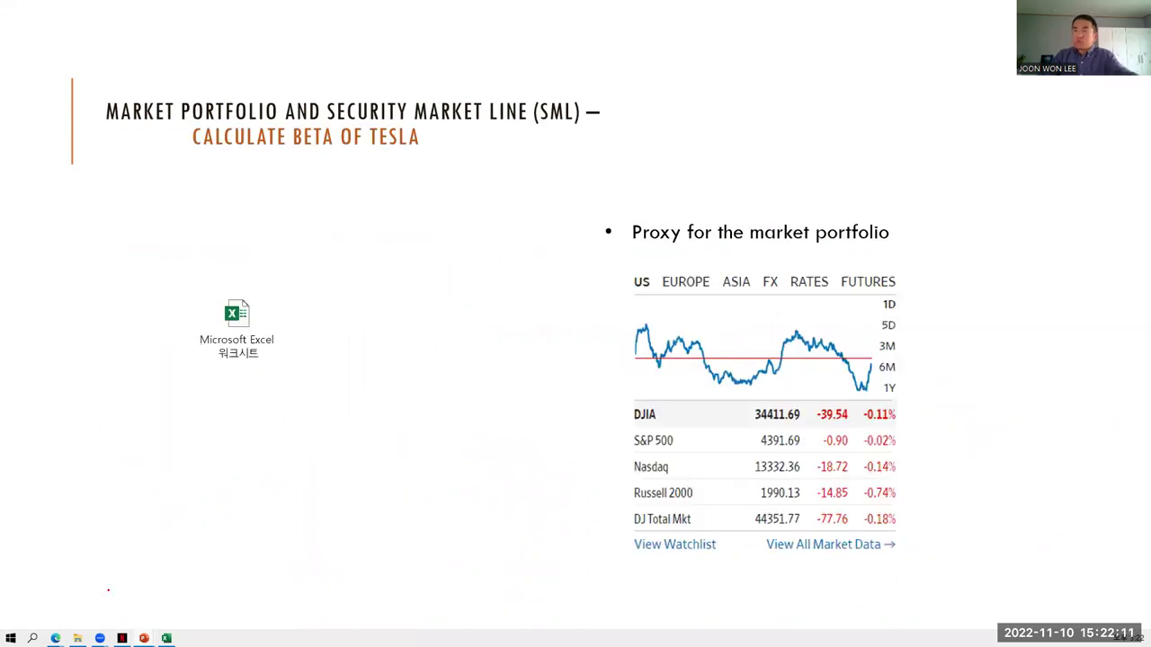
# Switch to the META.csv workbook in Excel and close it without saving its changes
pyautogui.hotkey('alt', 'Tab')
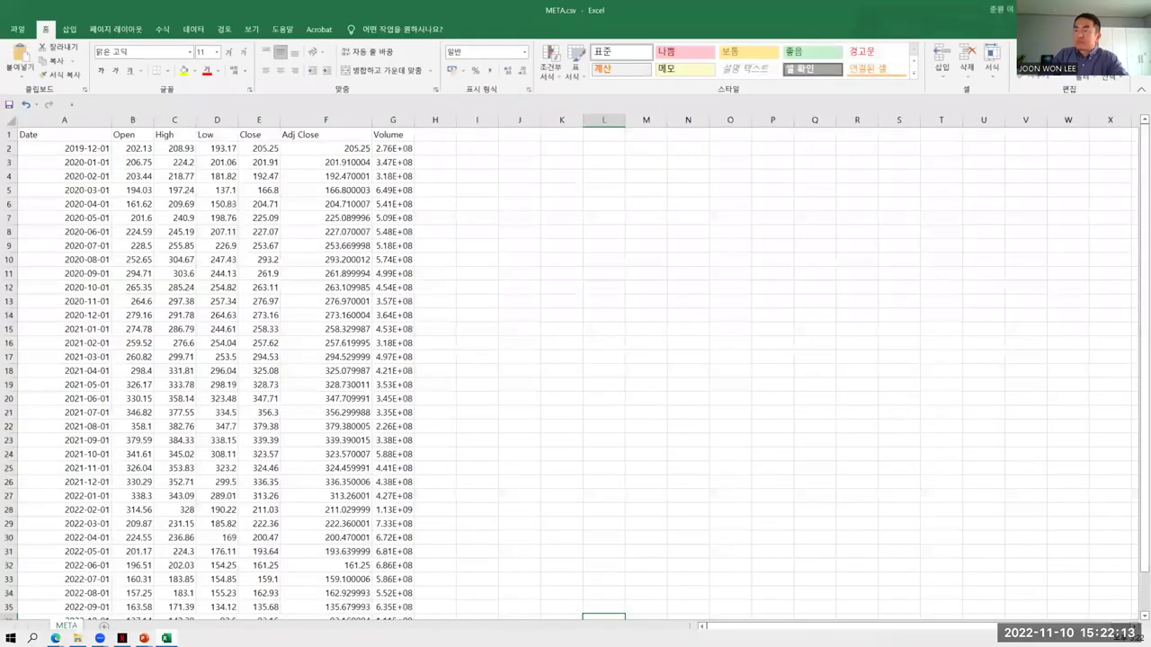
pyautogui.hotkey('alt', 'Tab')
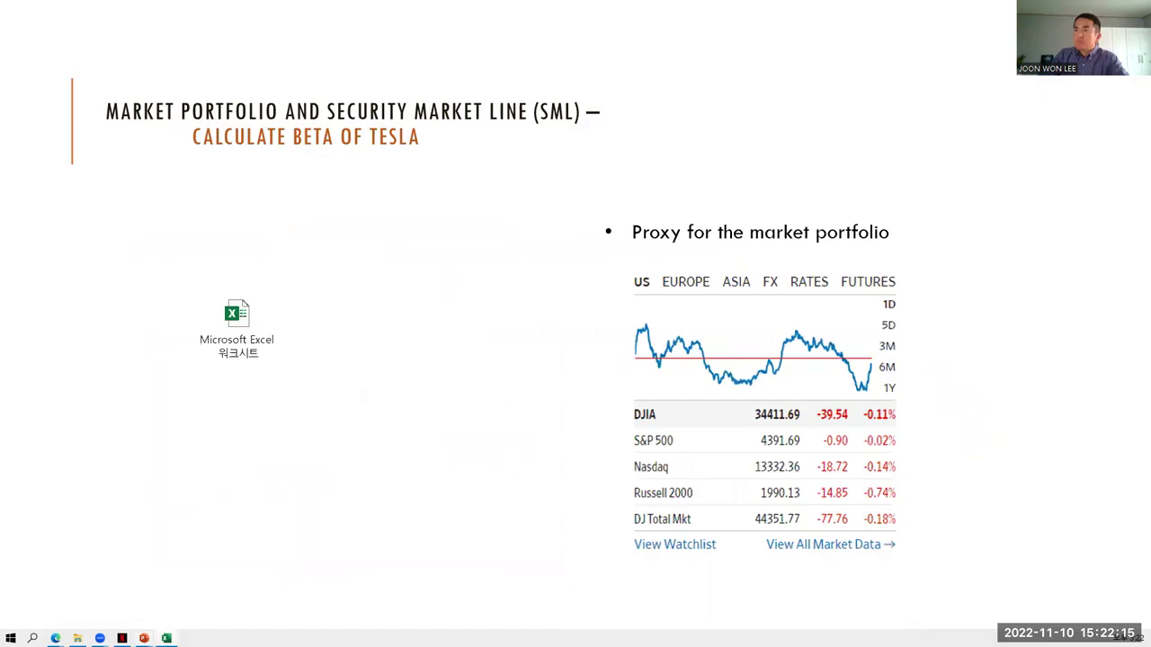
pyautogui.hotkey('alt', 'Tab')
pyautogui.hotkey('alt', 'F4')
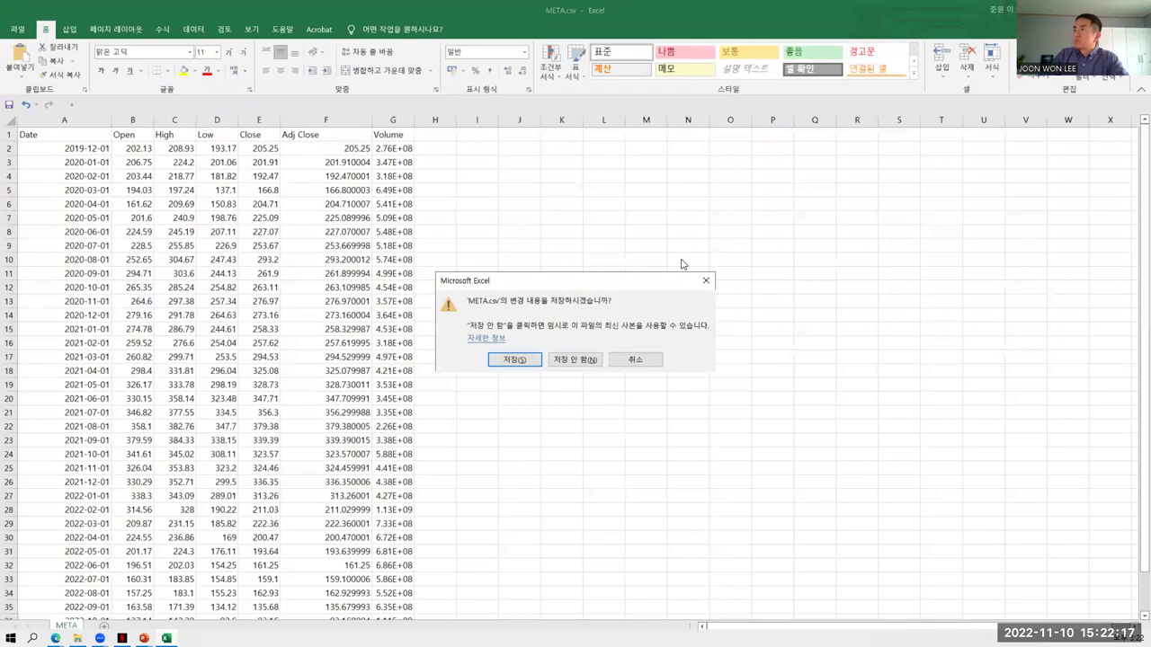
pyautogui.click(576, 358)
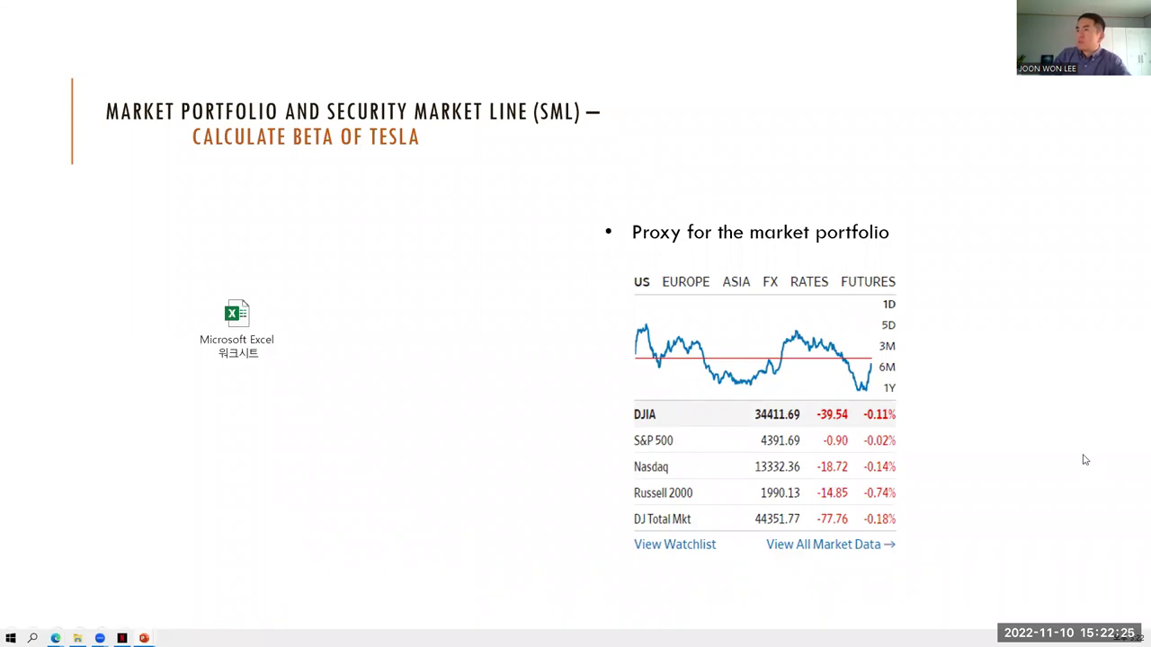
# Exit the slide show and open the slide's embedded Excel worksheet in a maximized window
pyautogui.click(546, 364)
pyautogui.press('Escape')
pyautogui.click(387, 371)
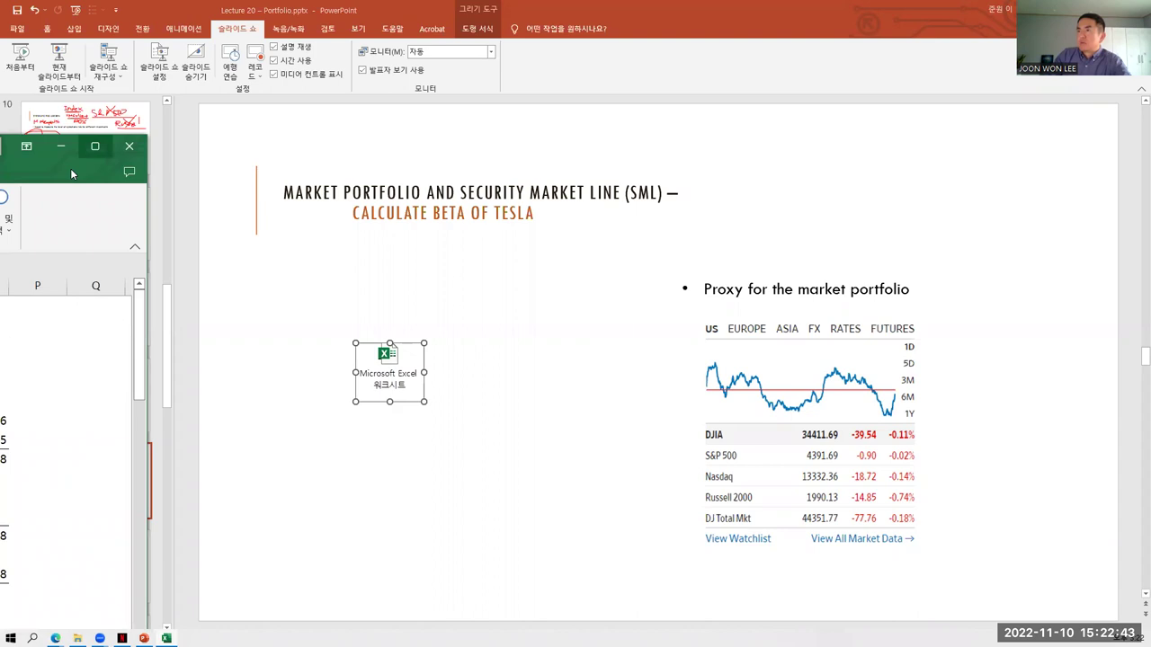
pyautogui.moveTo(70, 168); pyautogui.dragTo(1013, 100)
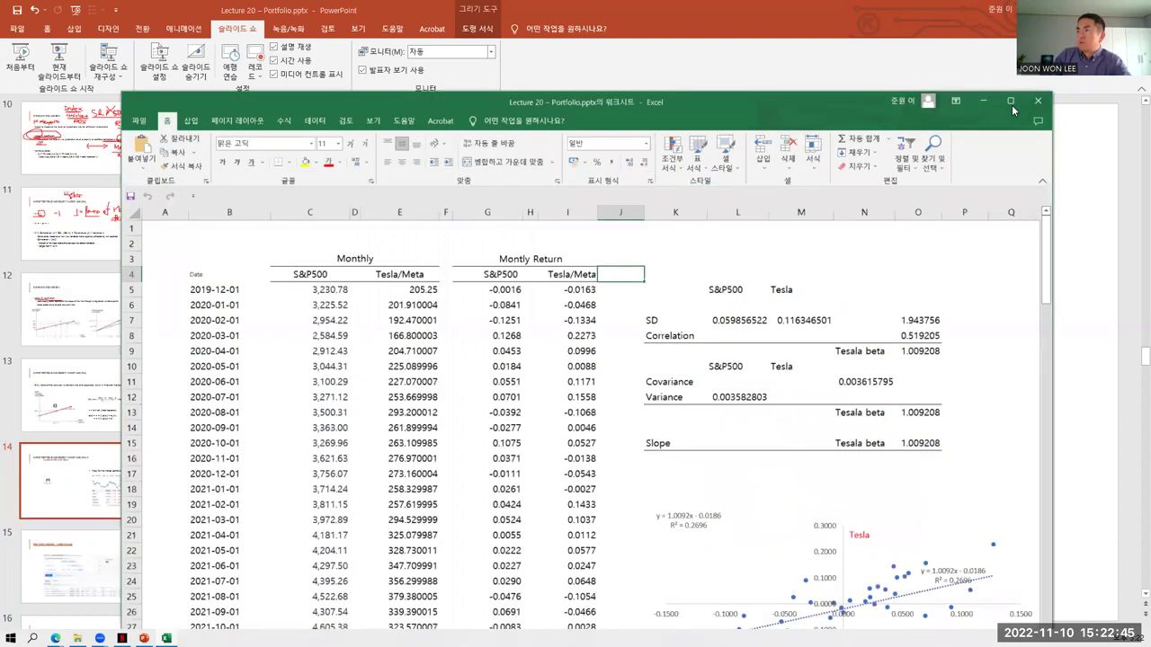
pyautogui.click(1011, 102)
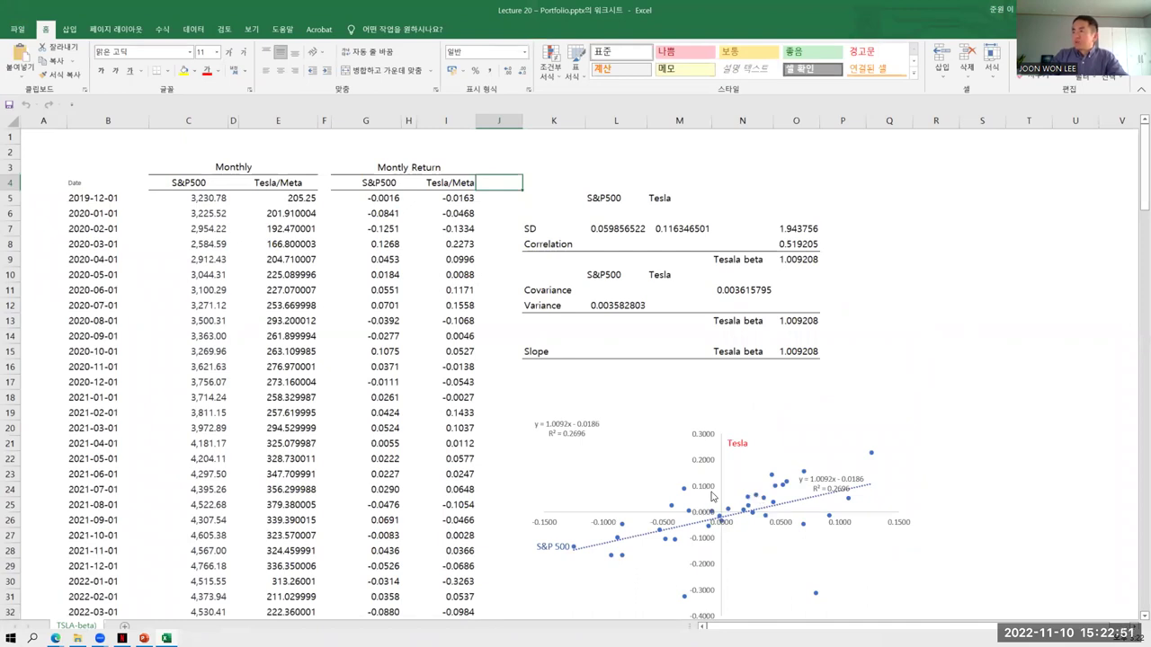
# Move the scatter chart up over the SD, covariance and slope calculations, beside the monthly return columns
pyautogui.click(716, 497)
pyautogui.click(719, 486)
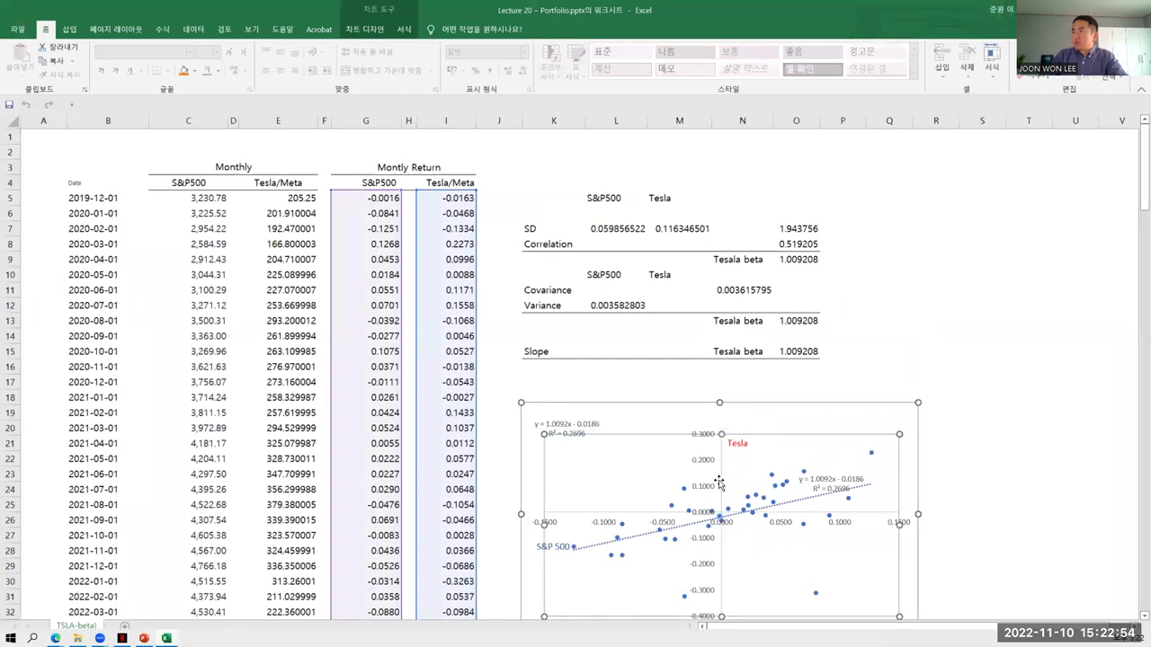
pyautogui.click(26, 104)
pyautogui.moveTo(543, 402); pyautogui.dragTo(534, 180)
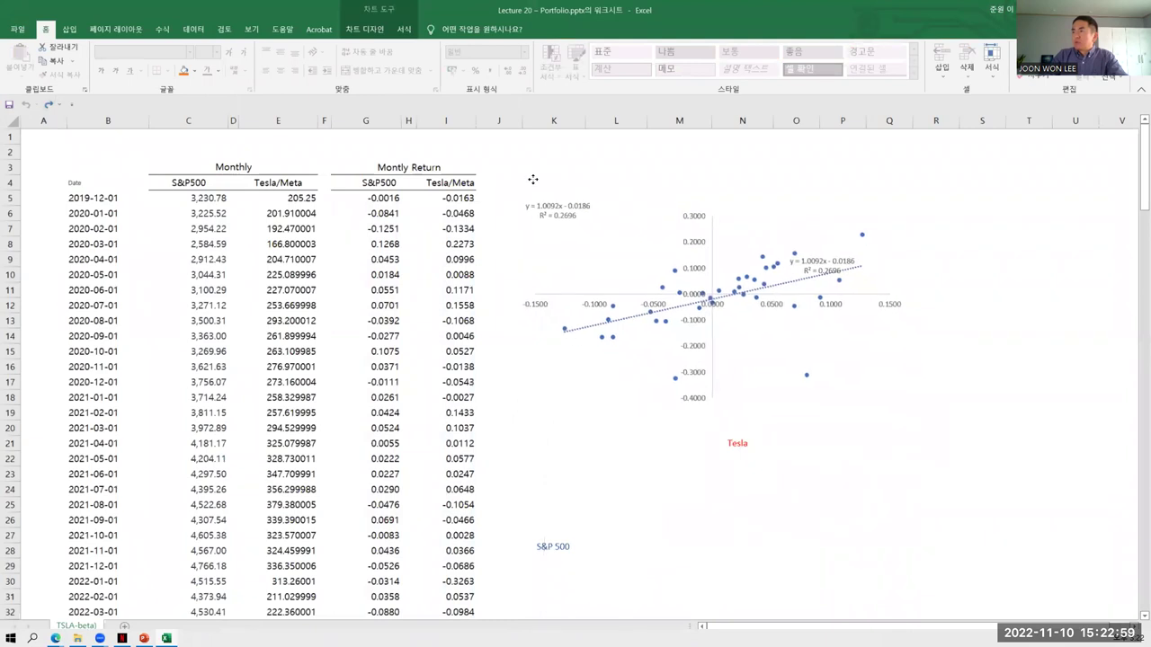
# Reposition the Tesla label at the upper end of the chart's vertical axis and the S&P 500 label above its horizontal axis
pyautogui.click(738, 446)
pyautogui.moveTo(749, 457); pyautogui.dragTo(739, 222)
pyautogui.click(549, 545)
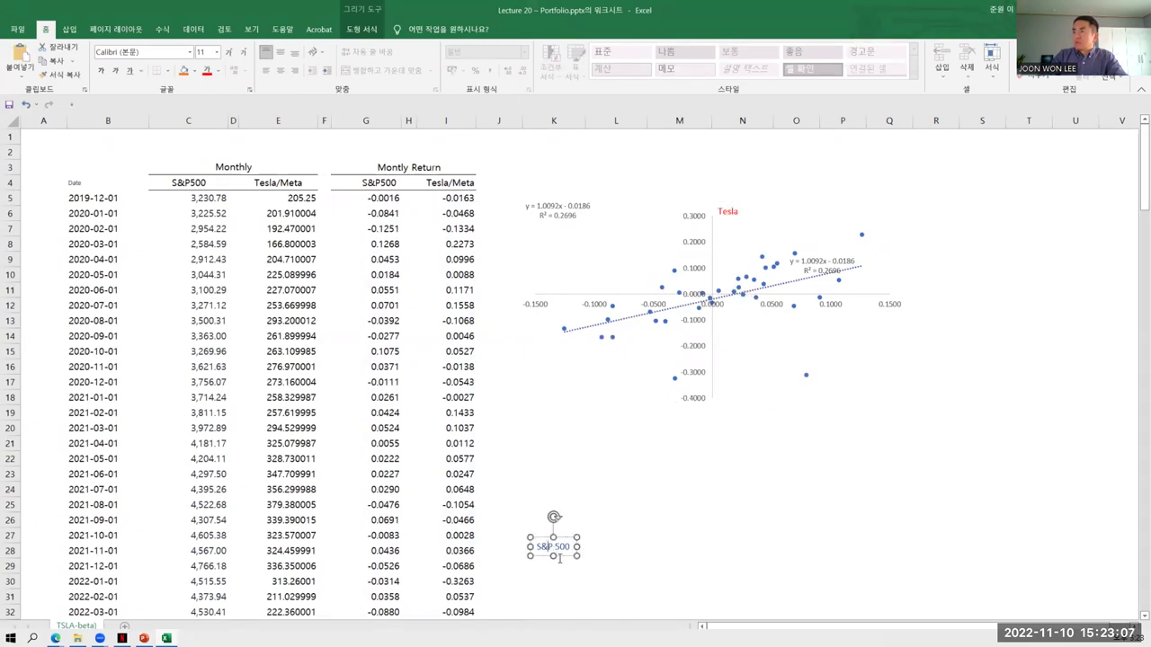
pyautogui.moveTo(583, 294); pyautogui.dragTo(564, 291)
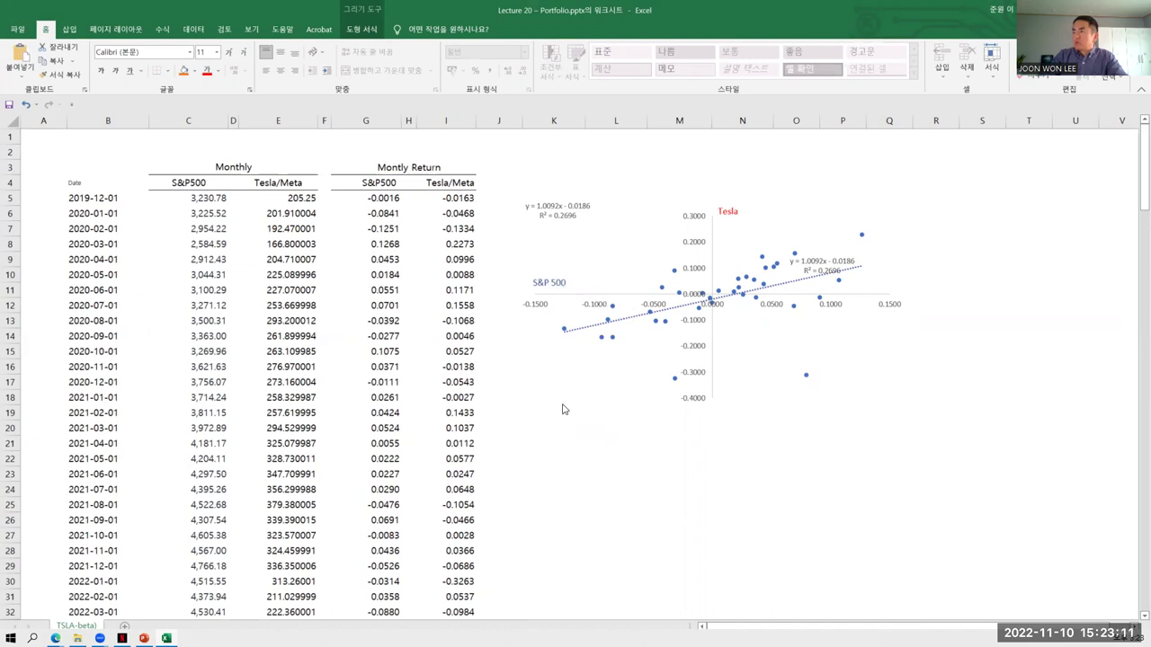
pyautogui.click(580, 511)
pyautogui.click(590, 514)
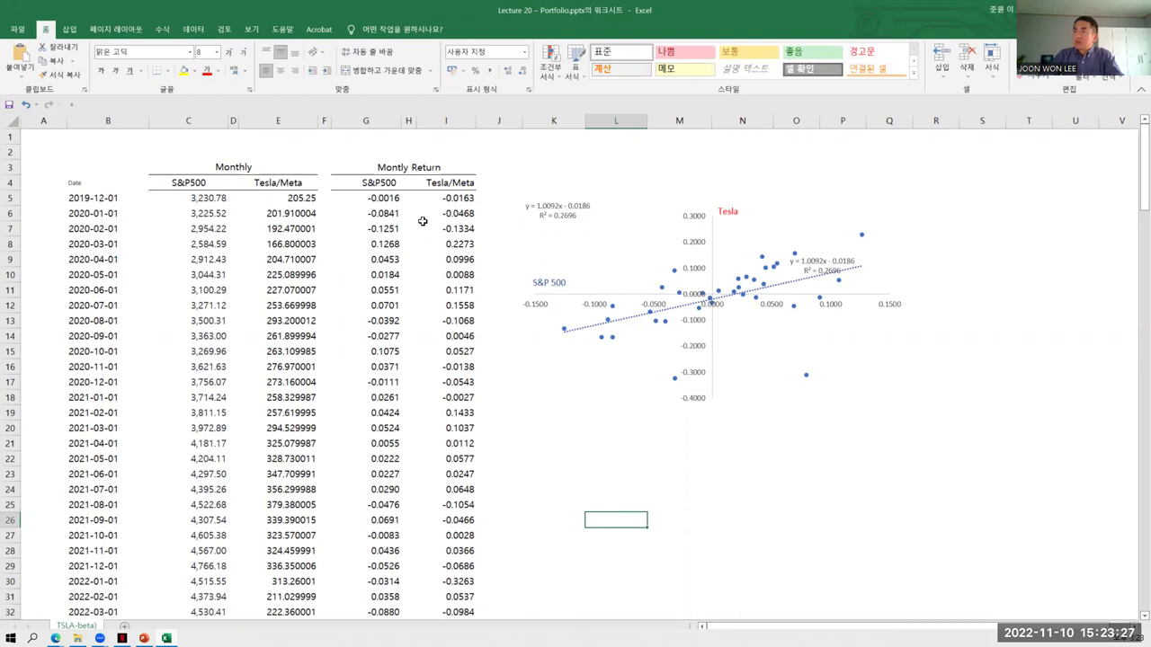
# Point out the S&P 500 and Tesla axis labels on the scatter chart
pyautogui.click(544, 279)
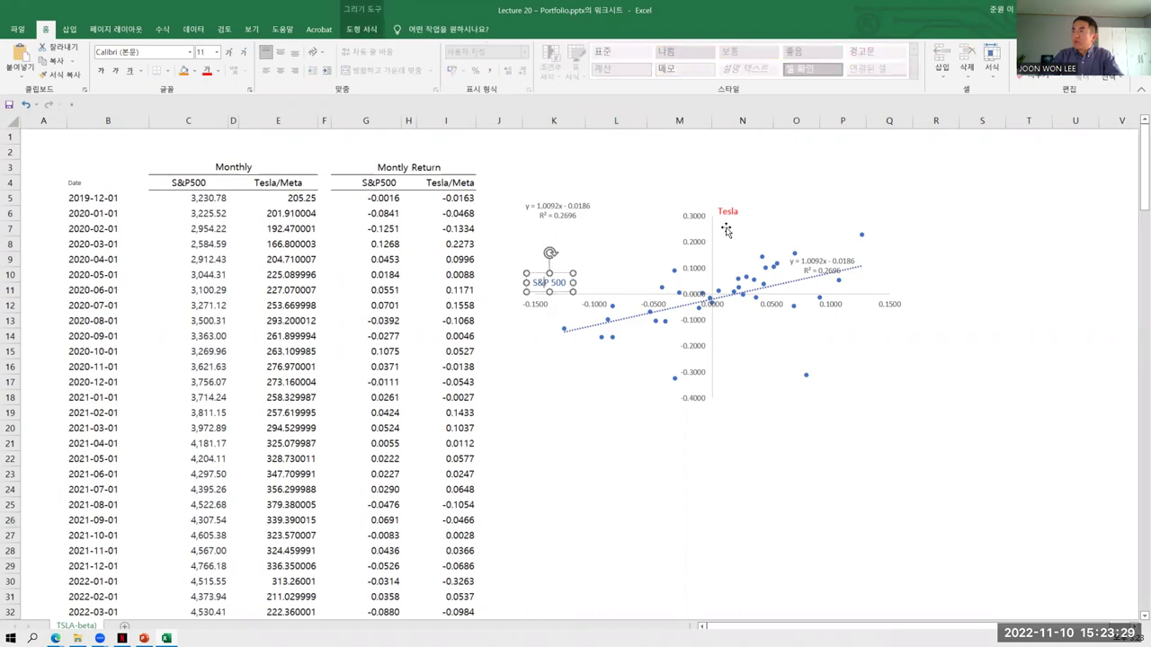
pyautogui.click(728, 213)
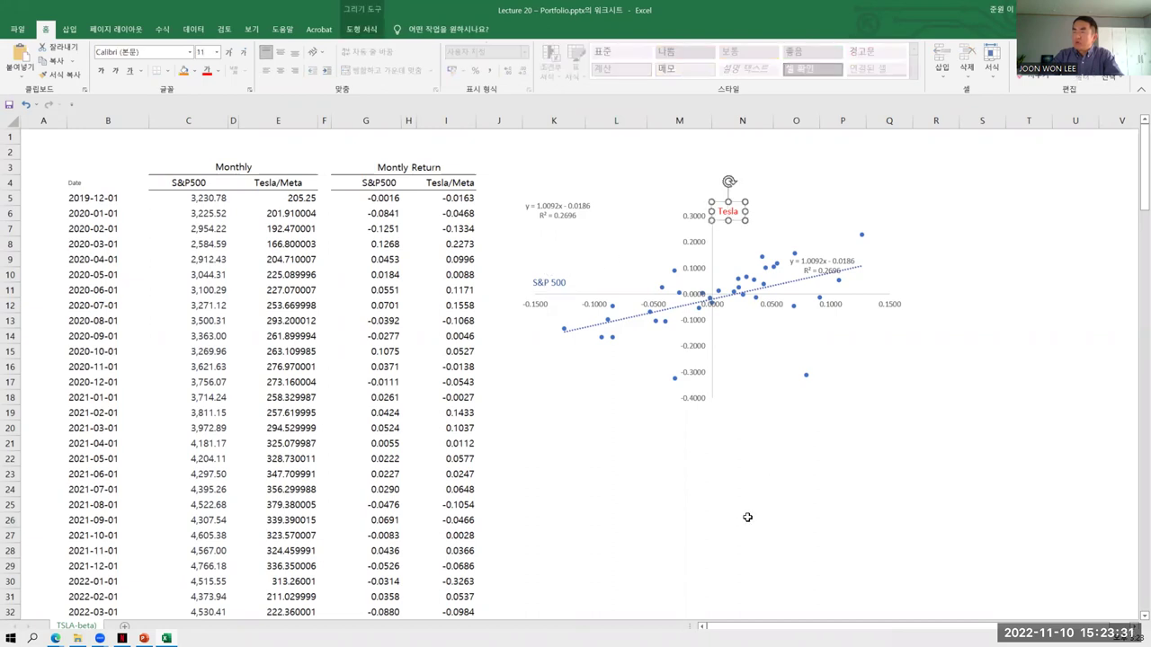
pyautogui.click(702, 516)
pyautogui.click(672, 472)
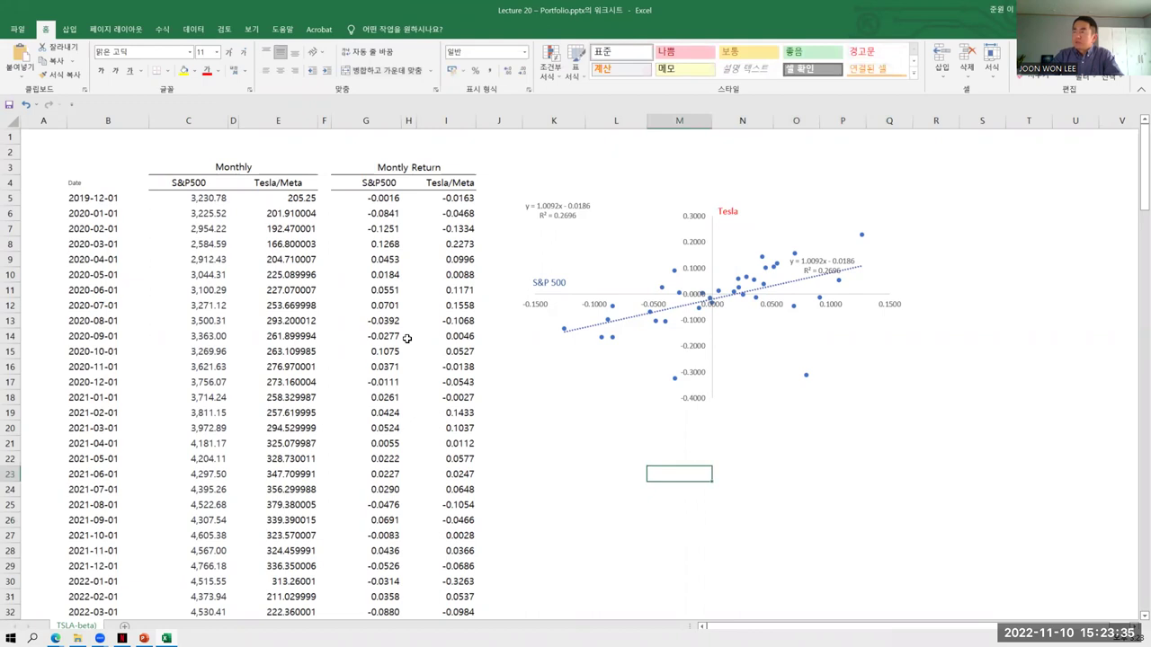
pyautogui.click(549, 280)
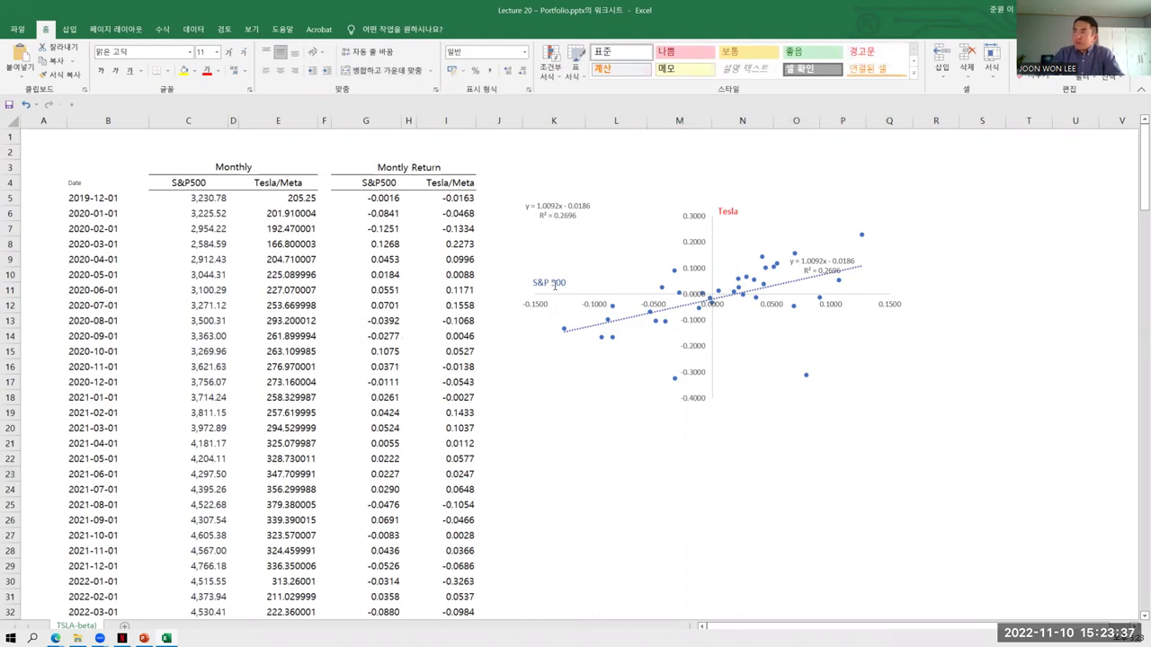
pyautogui.click(544, 398)
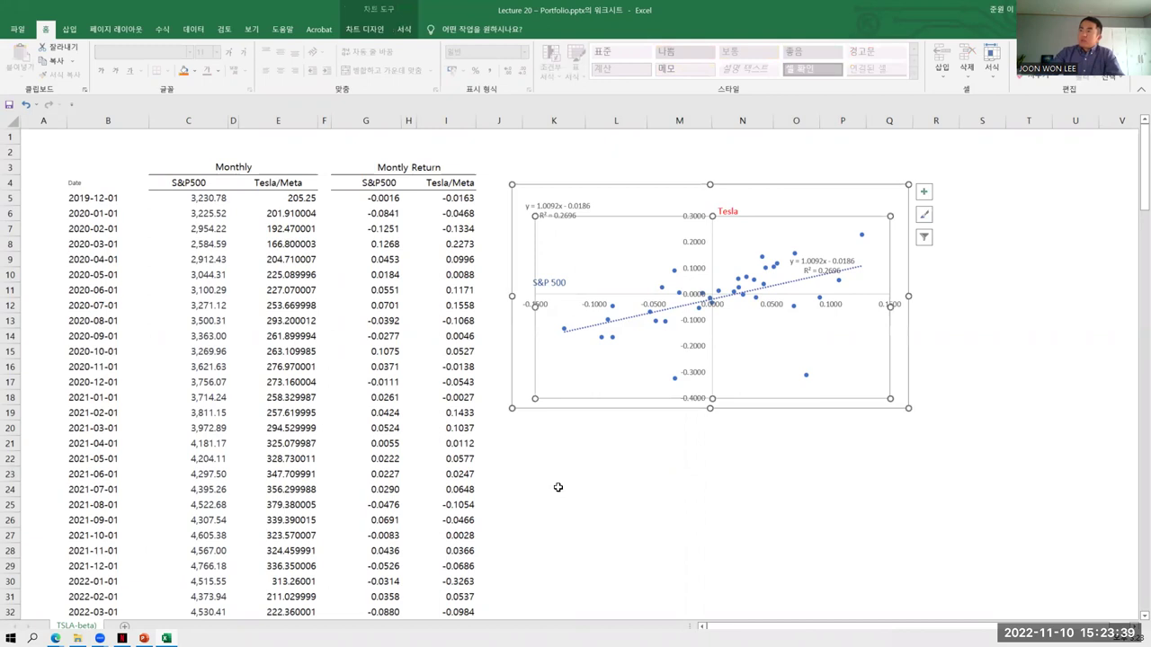
pyautogui.click(619, 485)
# Review the dates and the monthly Tesla/Meta and S&P500 price columns from 2019-12-01 to 2022-11-01
pyautogui.click(294, 203)
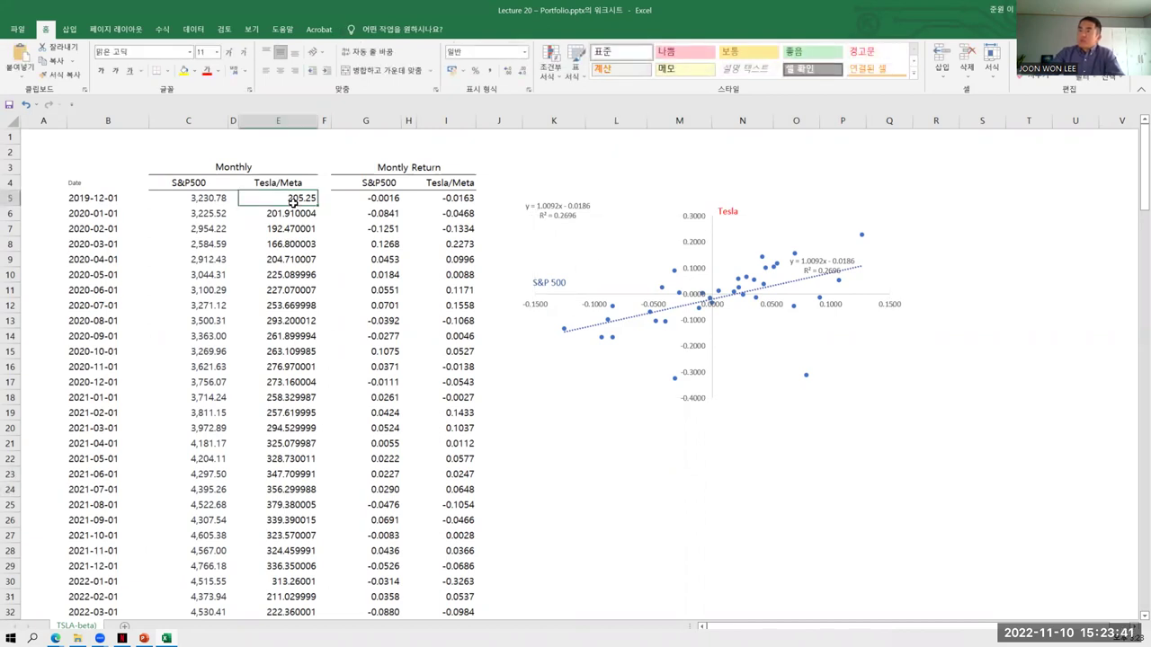
pyautogui.scroll(-6, 278, 377)
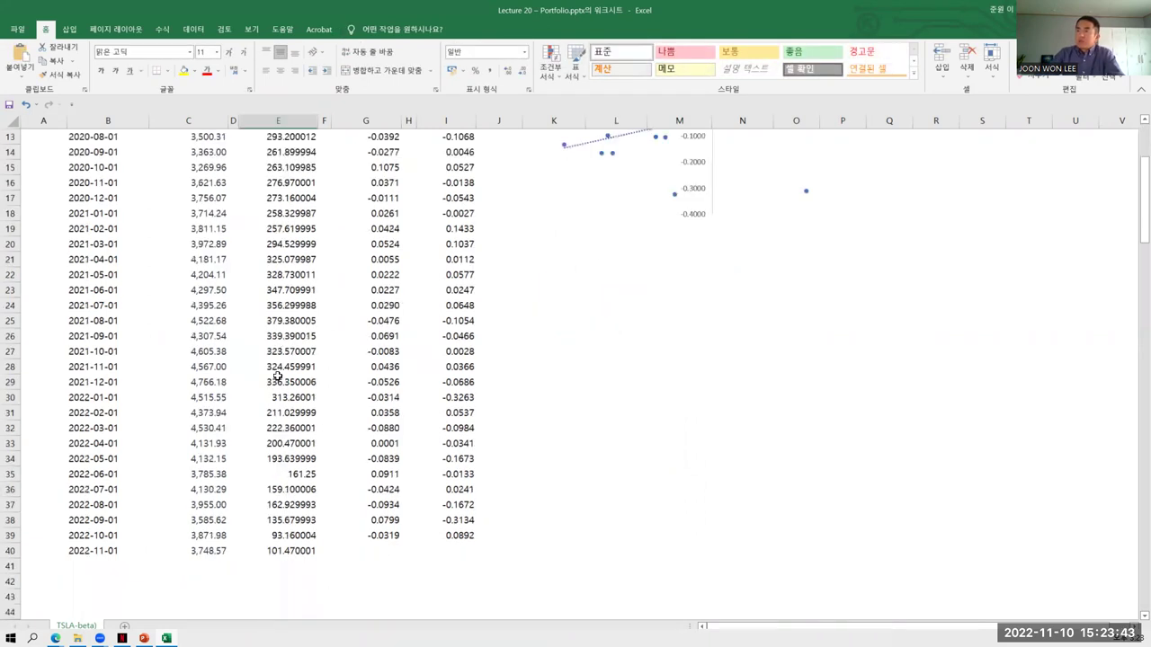
pyautogui.scroll(6, 281, 460)
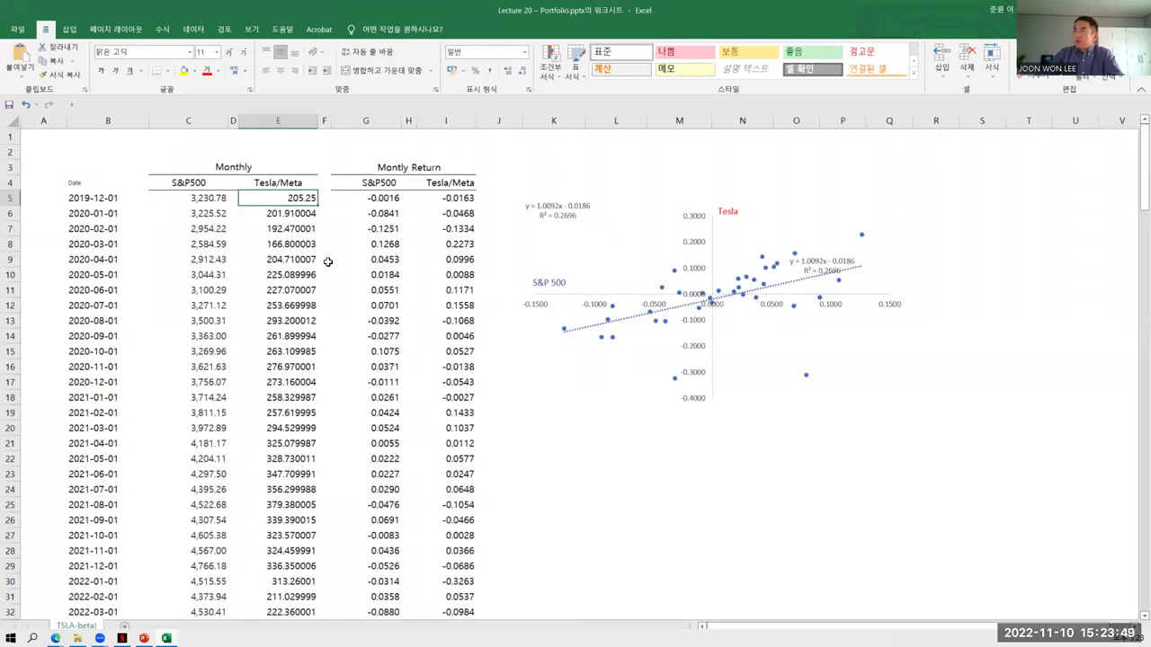
pyautogui.click(77, 200)
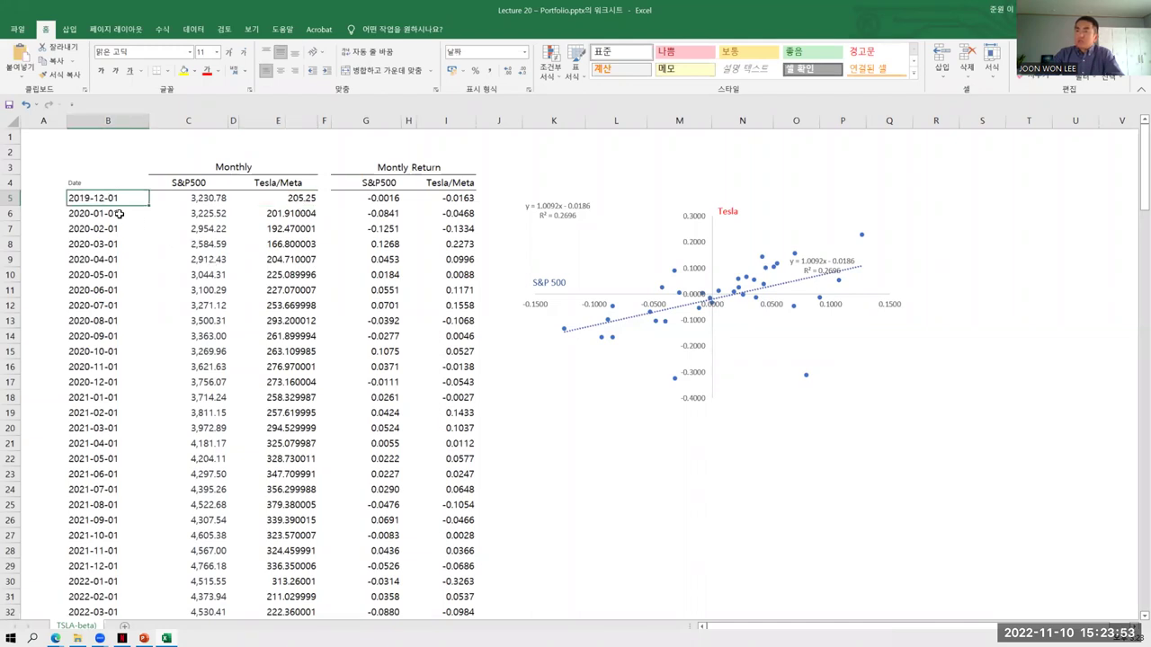
pyautogui.click(294, 198)
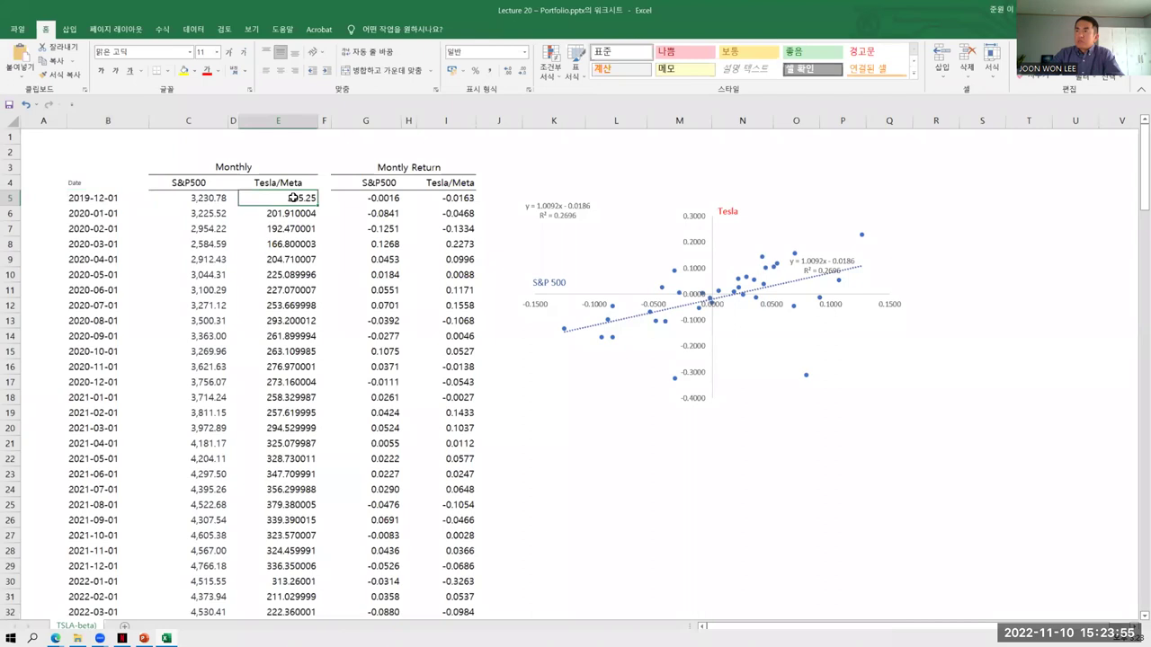
pyautogui.moveTo(295, 210); pyautogui.dragTo(246, 540)
pyautogui.scroll(3, 246, 539)
pyautogui.click(198, 197)
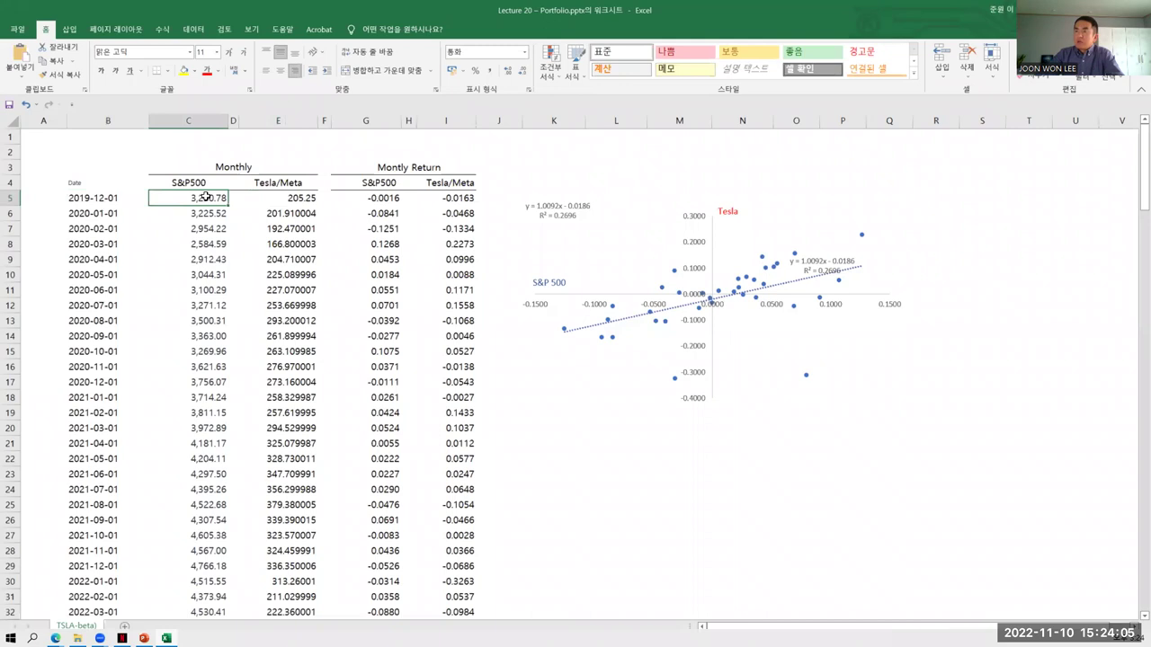
# Highlight the monthly S&P500 price column and inspect the formula behind the first S&P500 monthly return
pyautogui.moveTo(206, 206); pyautogui.dragTo(209, 582)
pyautogui.scroll(3, 210, 584)
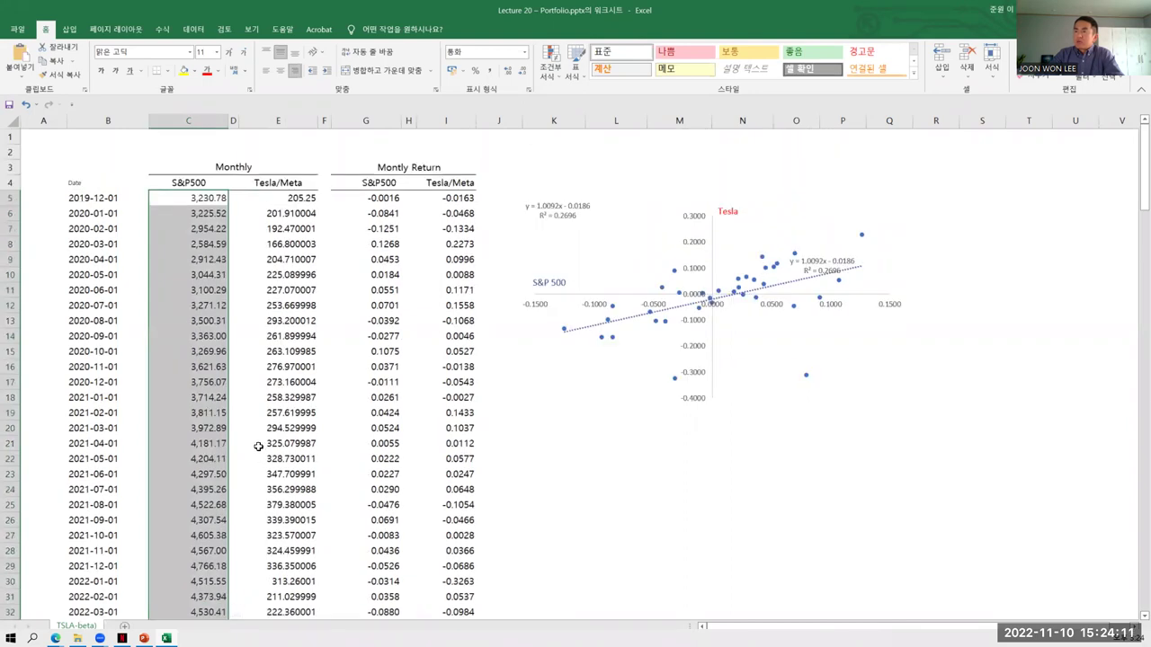
pyautogui.click(224, 209)
pyautogui.click(211, 198)
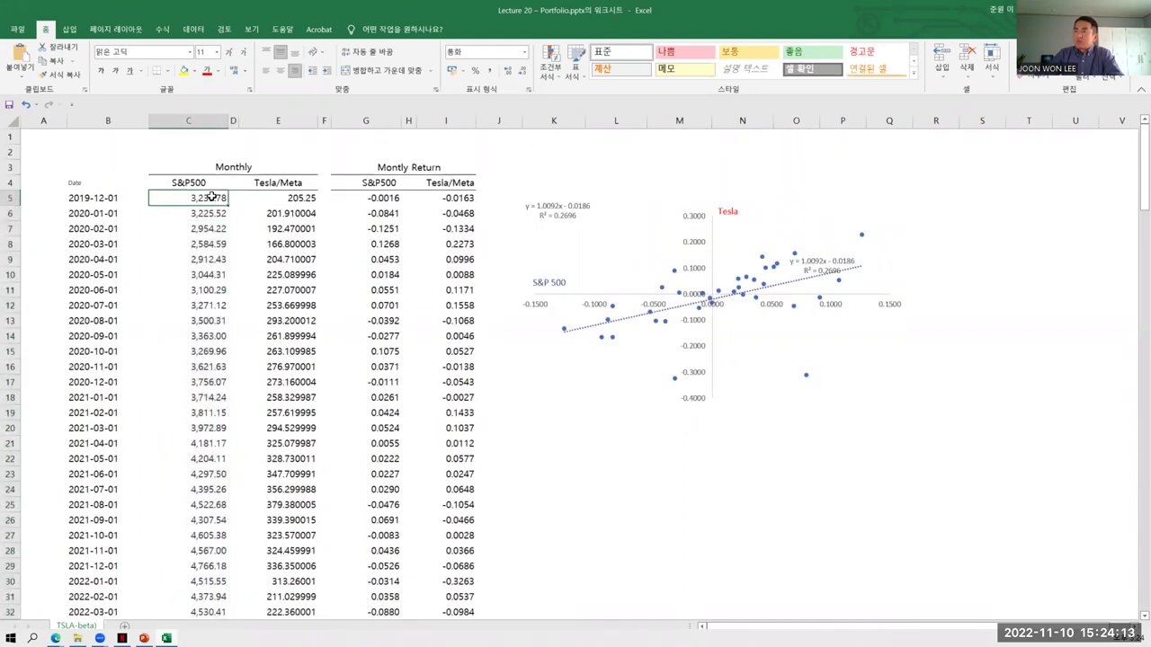
pyautogui.click(384, 197)
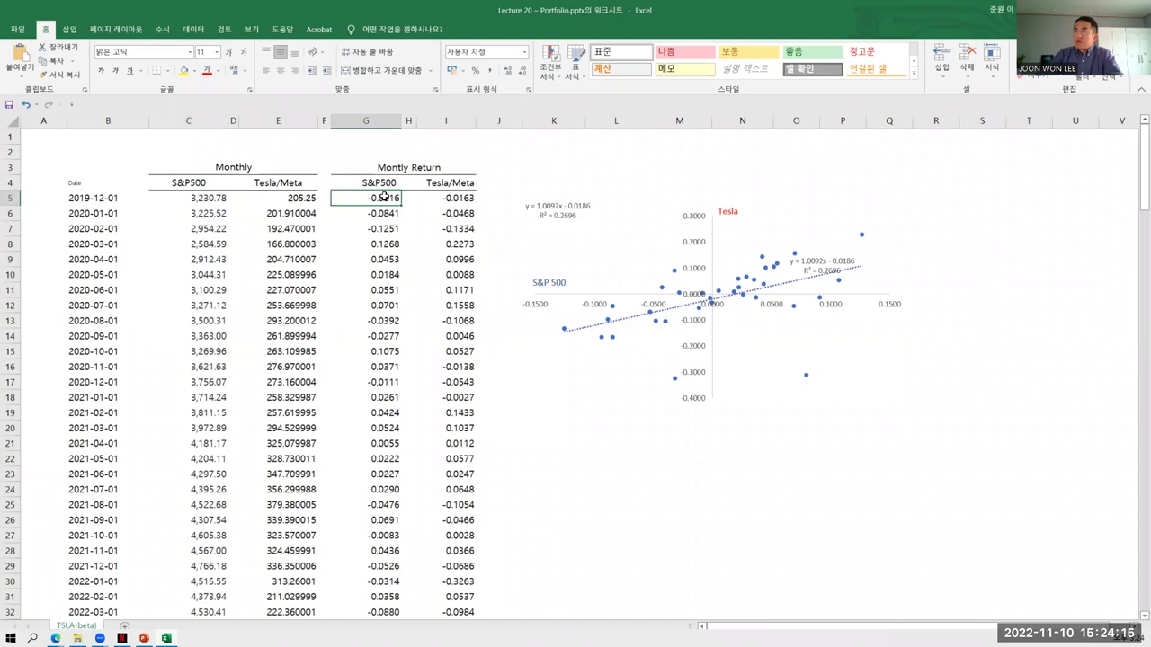
pyautogui.doubleClick(384, 197)
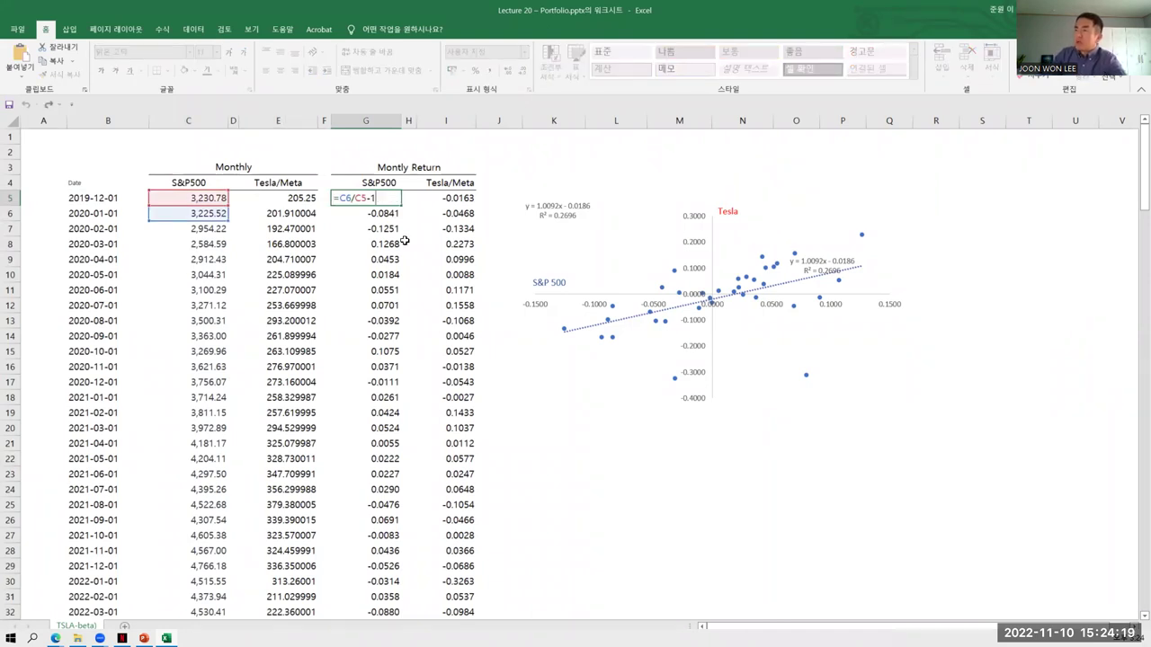
pyautogui.press('Escape')
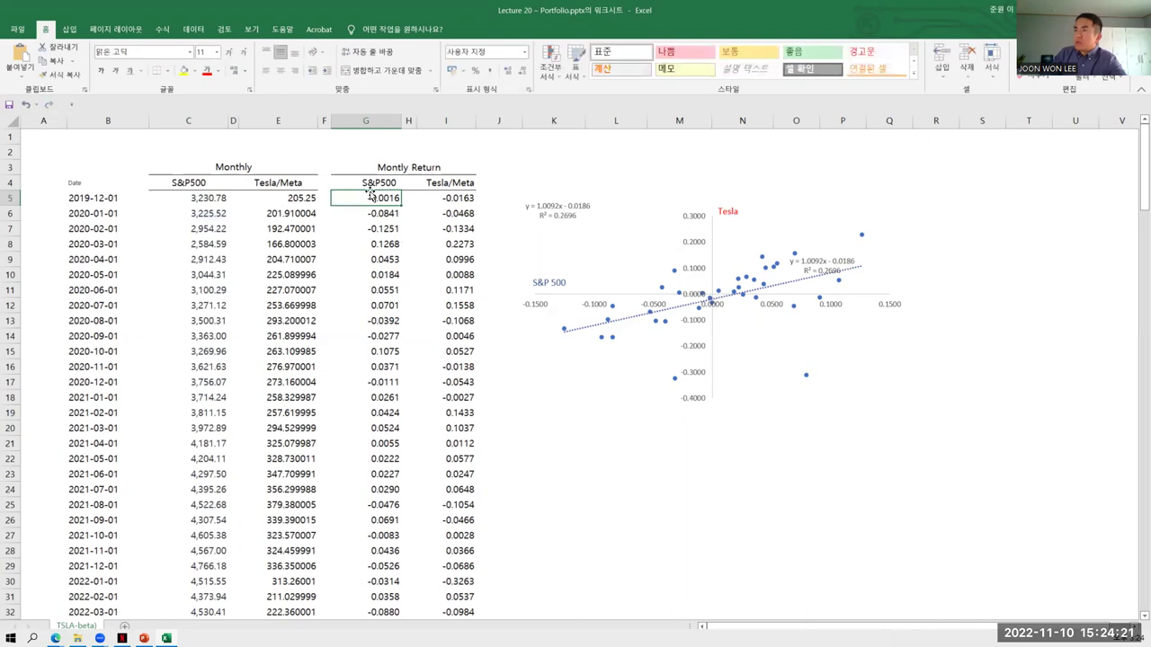
# Shorten the Tesla/Meta header above the monthly prices to Meta
pyautogui.click(286, 182)
pyautogui.click(292, 200)
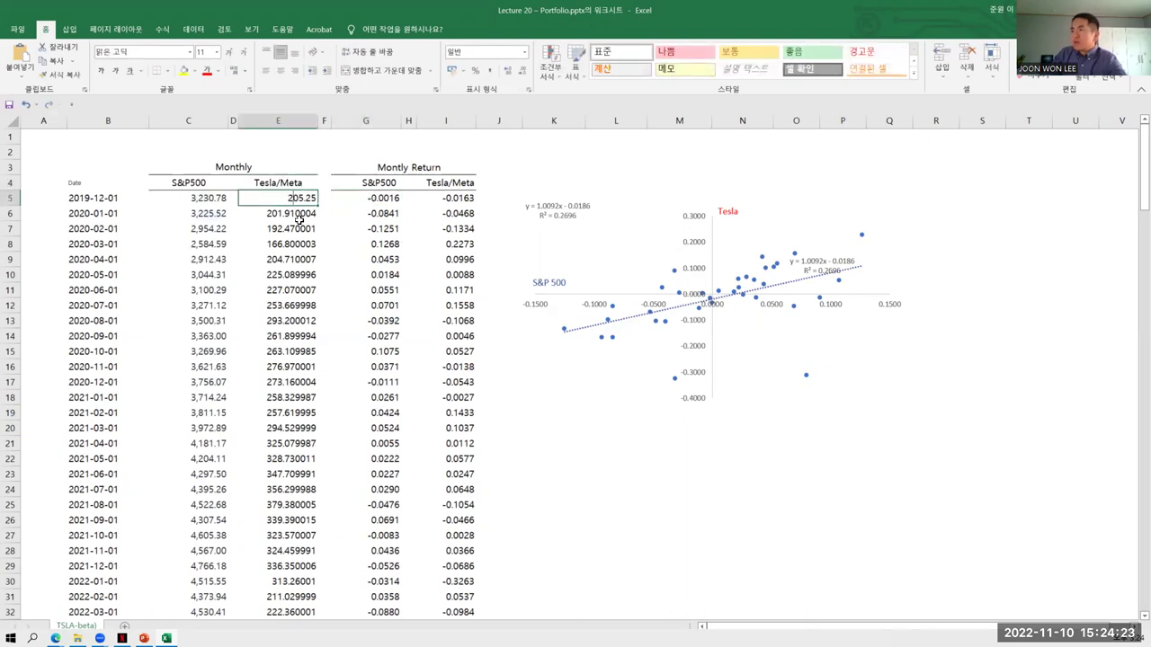
pyautogui.press('Up')
pyautogui.click(294, 204)
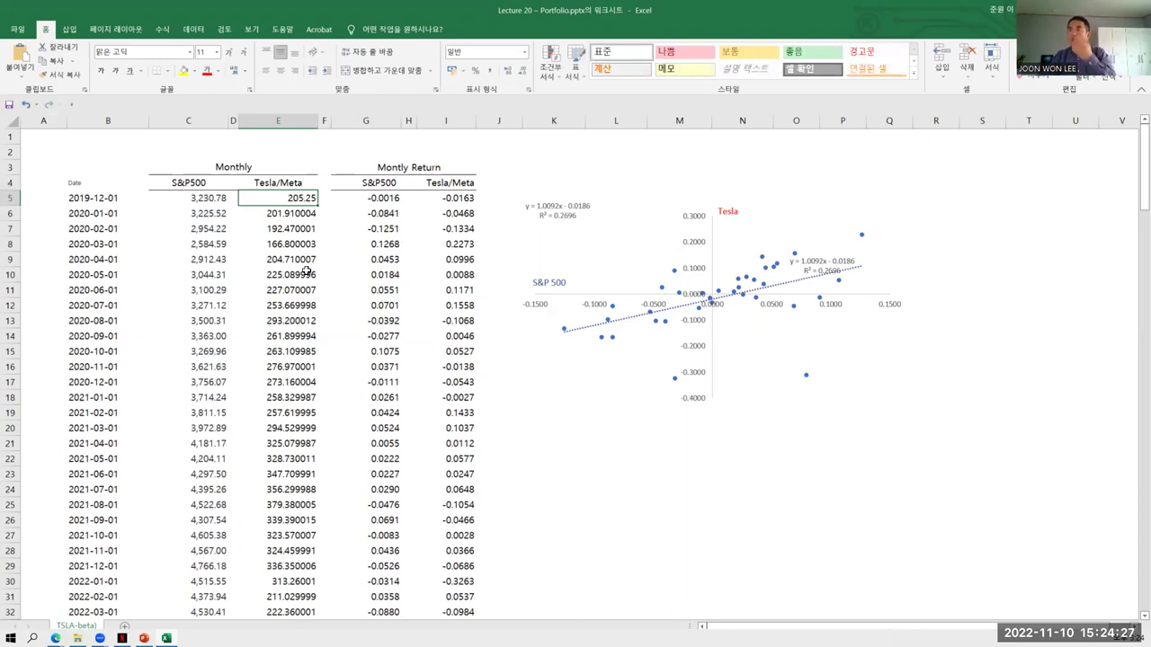
pyautogui.doubleClick(278, 183)
pyautogui.moveTo(279, 183); pyautogui.dragTo(303, 184)
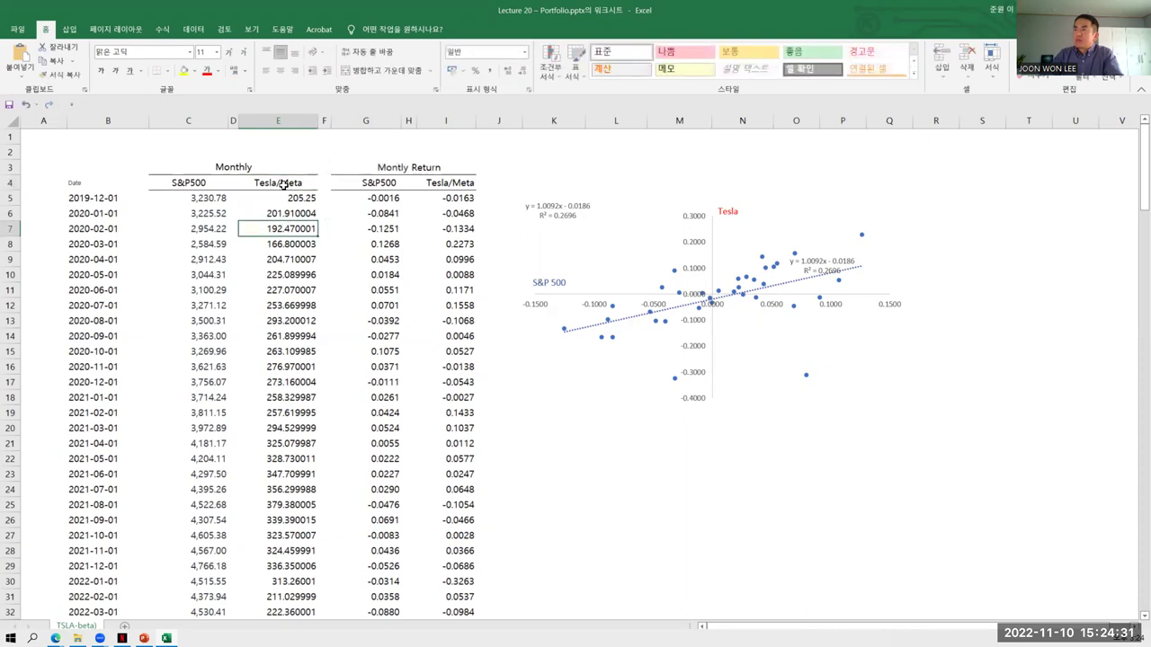
pyautogui.moveTo(281, 183); pyautogui.dragTo(228, 206)
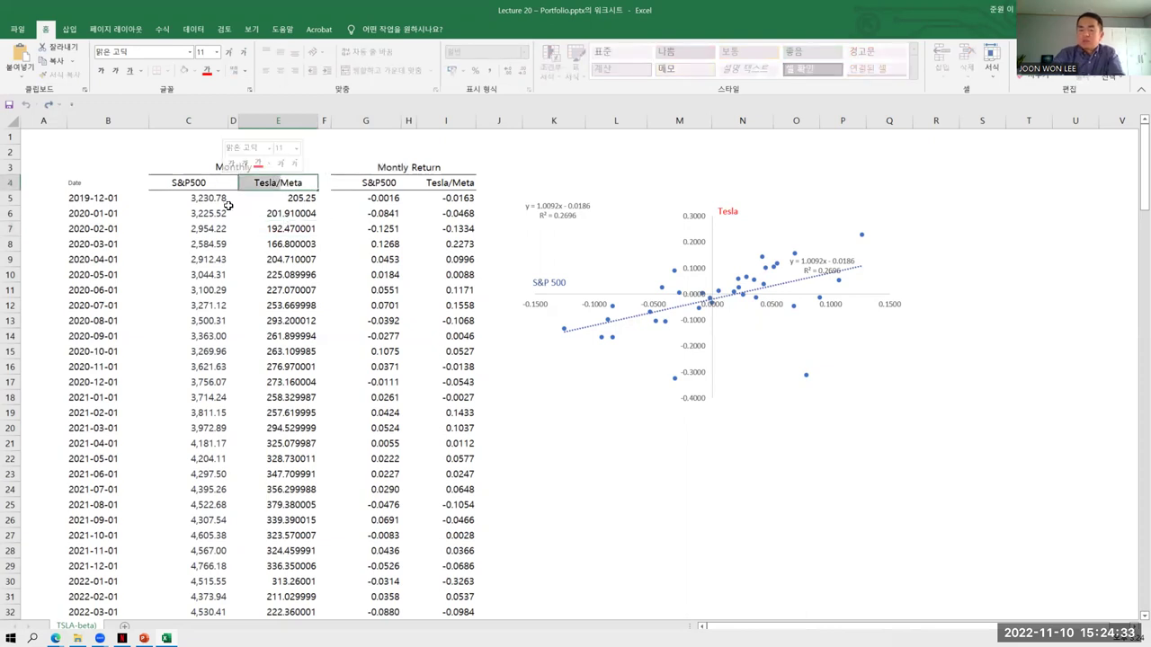
pyautogui.press('BackSpace')
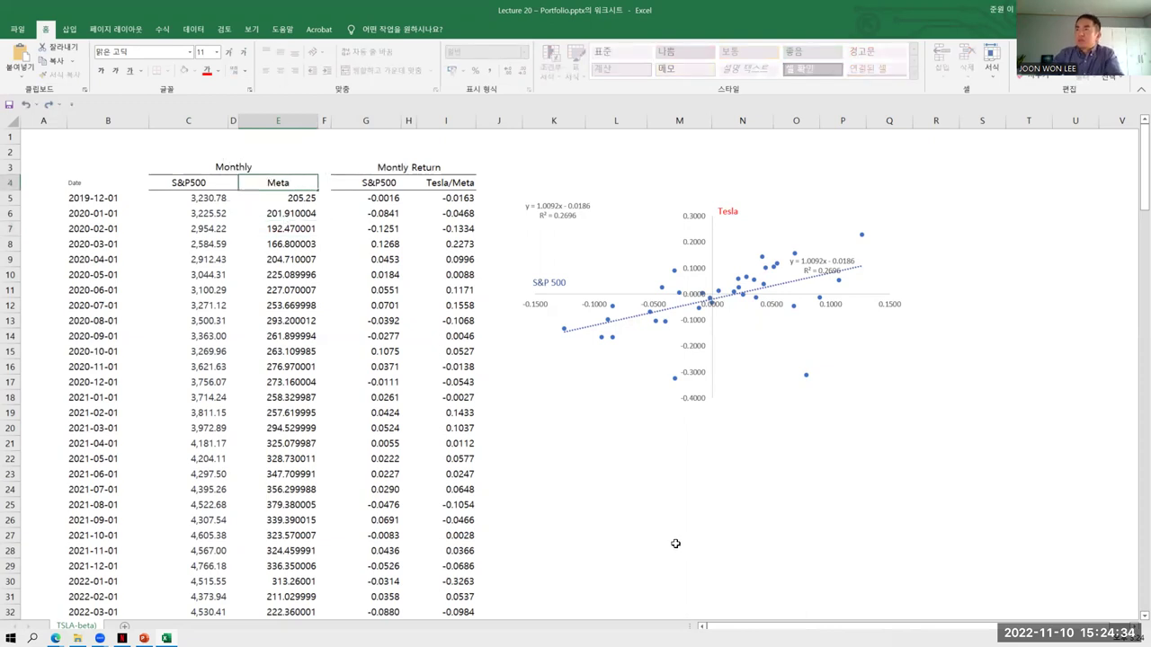
# Shorten the Tesla/Meta header above the monthly returns to Meta
pyautogui.click(453, 184)
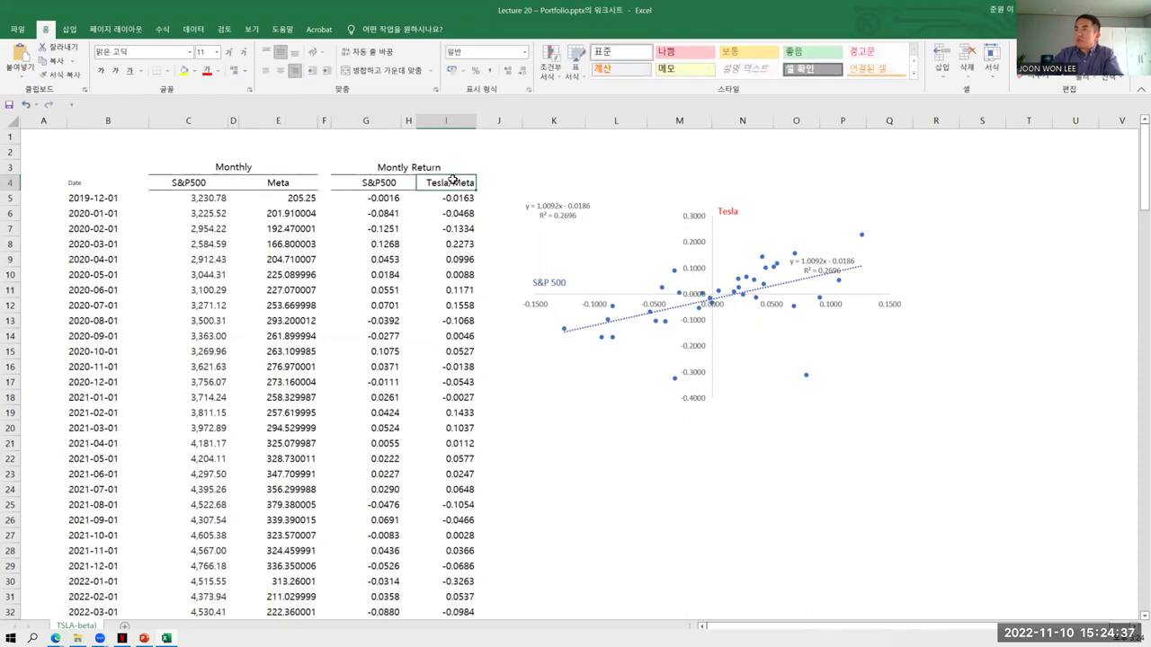
pyautogui.doubleClick(452, 183)
pyautogui.moveTo(452, 183); pyautogui.dragTo(376, 252)
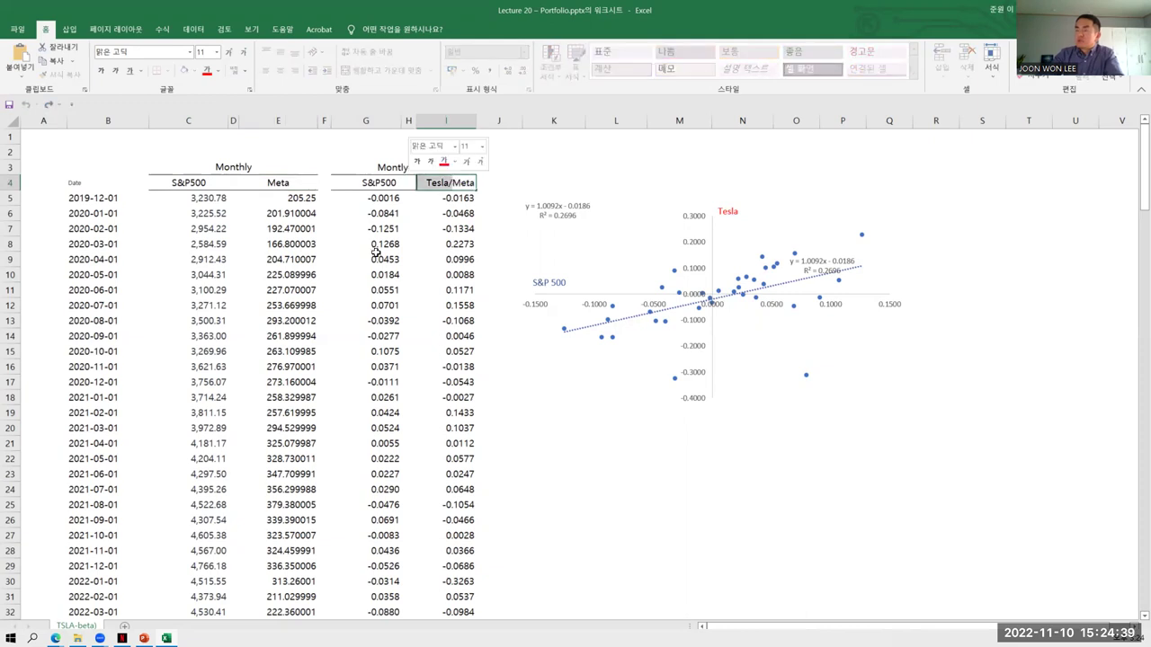
pyautogui.press('BackSpace')
pyautogui.click(627, 415)
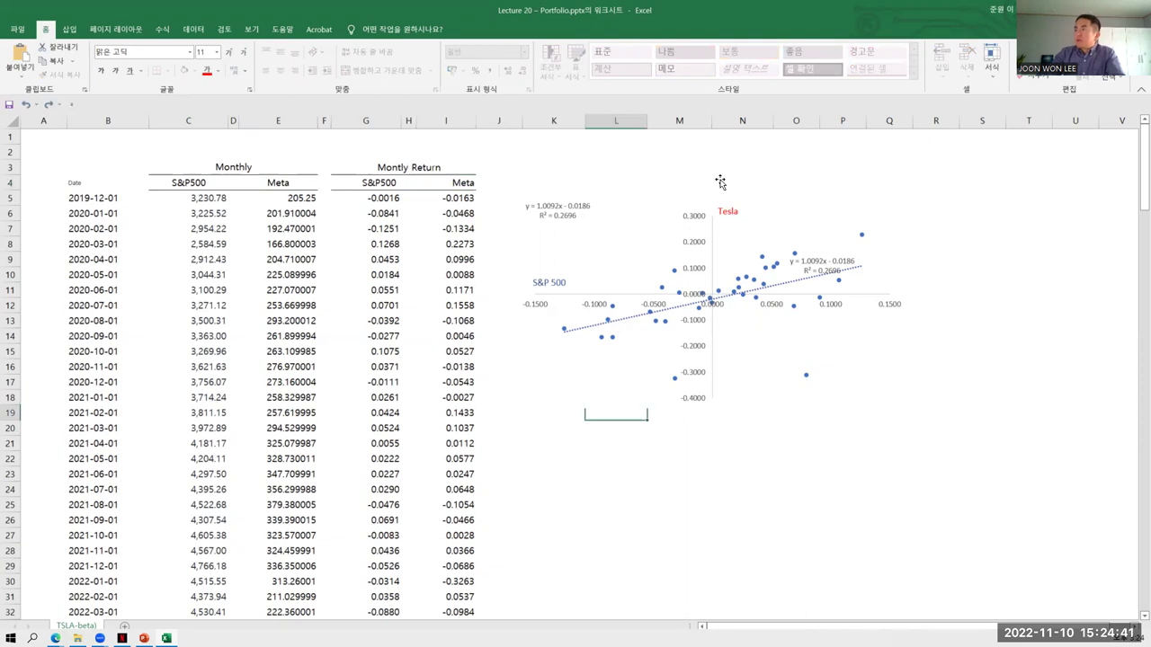
# Change the scatter chart's vertical axis label text to Meta
pyautogui.click(727, 212)
pyautogui.moveTo(719, 209); pyautogui.dragTo(755, 210)
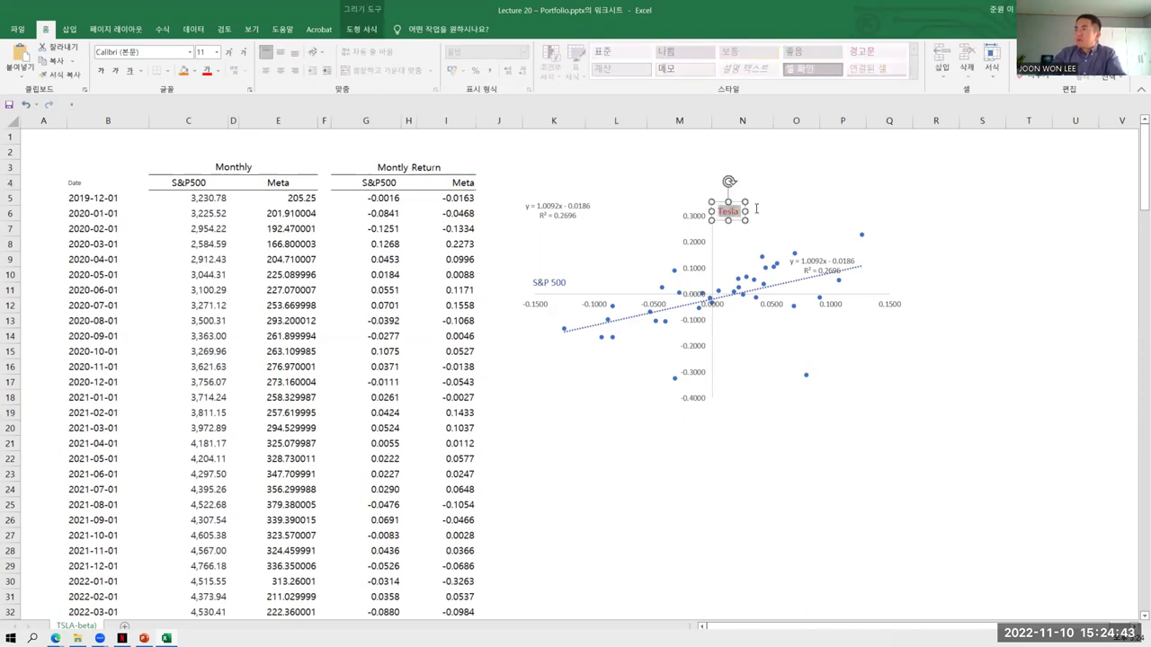
pyautogui.write('Meta')
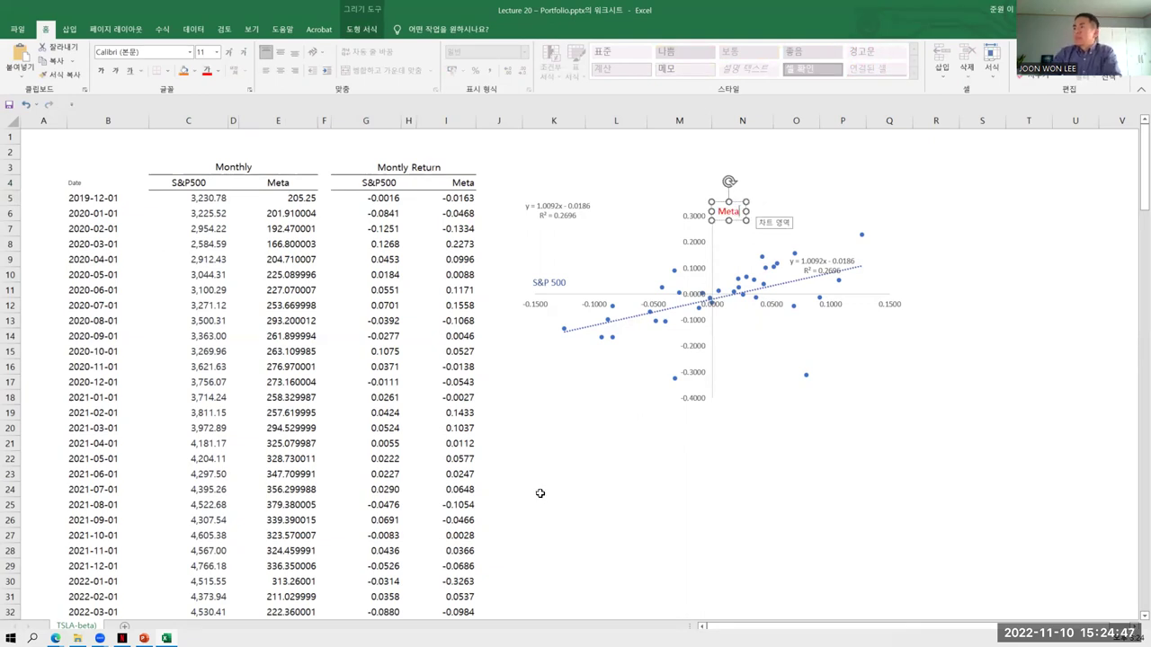
pyautogui.click(639, 489)
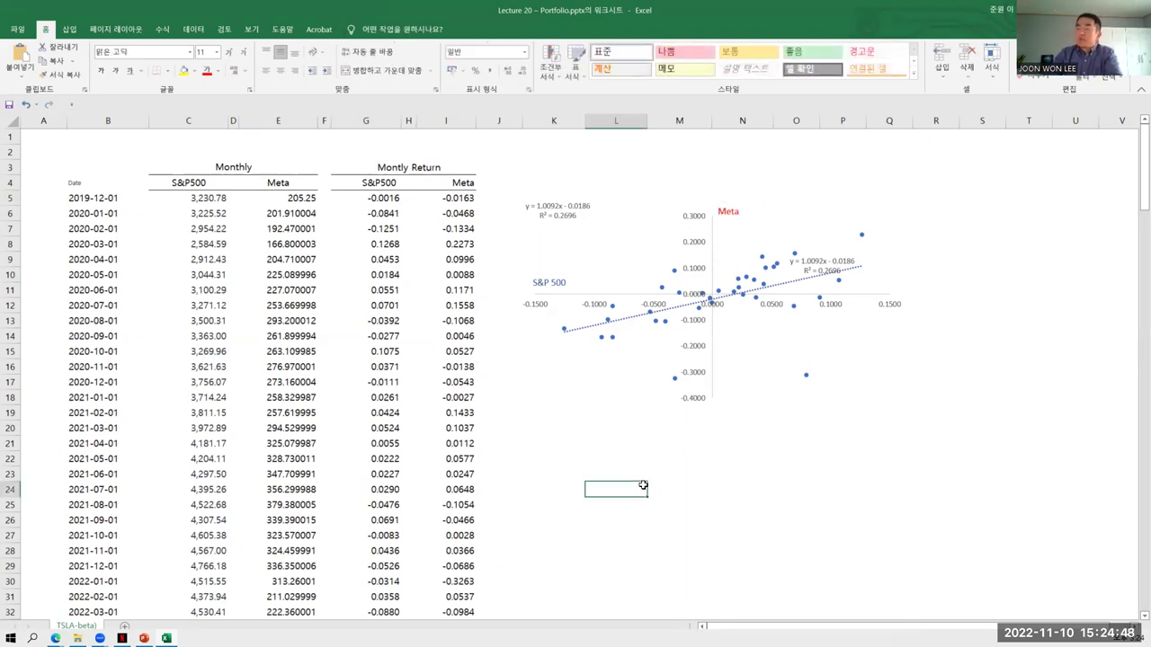
# Inspect the formula behind the first Meta monthly return for 2019-12-01 without altering it
pyautogui.click(384, 224)
pyautogui.click(386, 198)
pyautogui.click(458, 198)
pyautogui.doubleClick(457, 197)
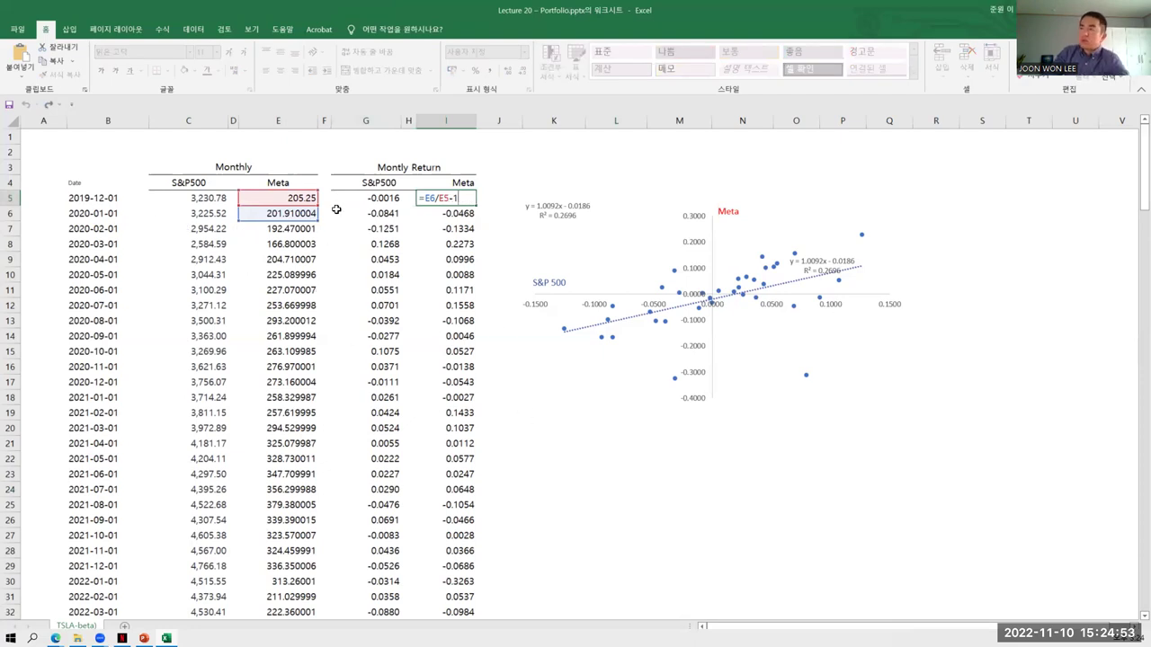
pyautogui.press('Escape')
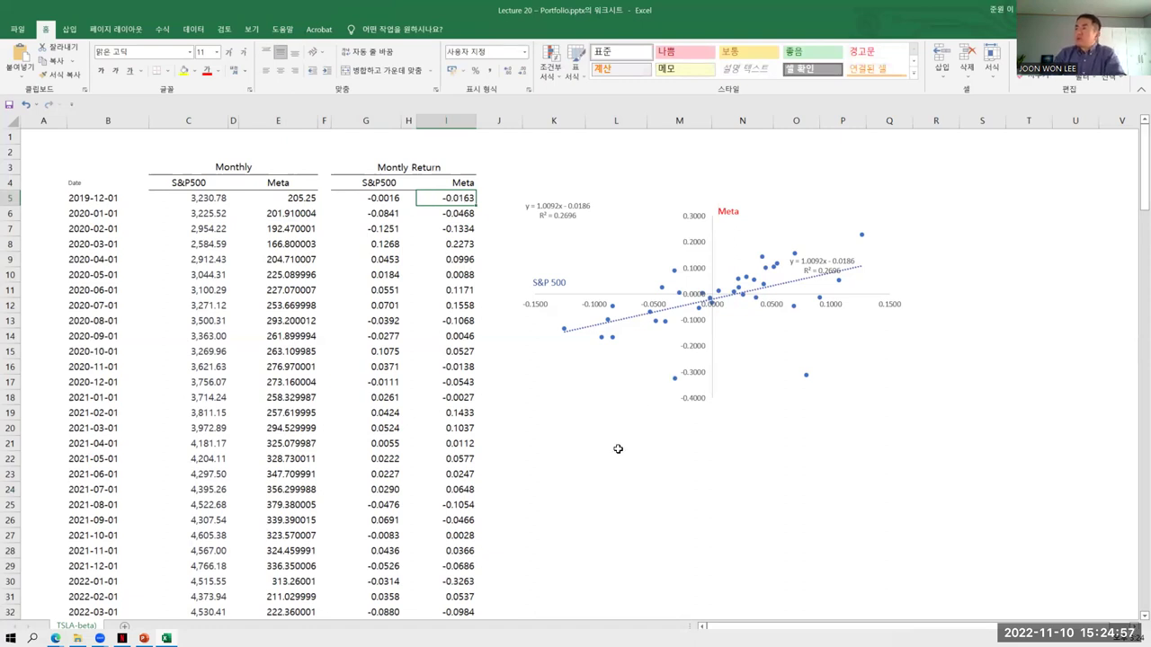
pyautogui.click(615, 504)
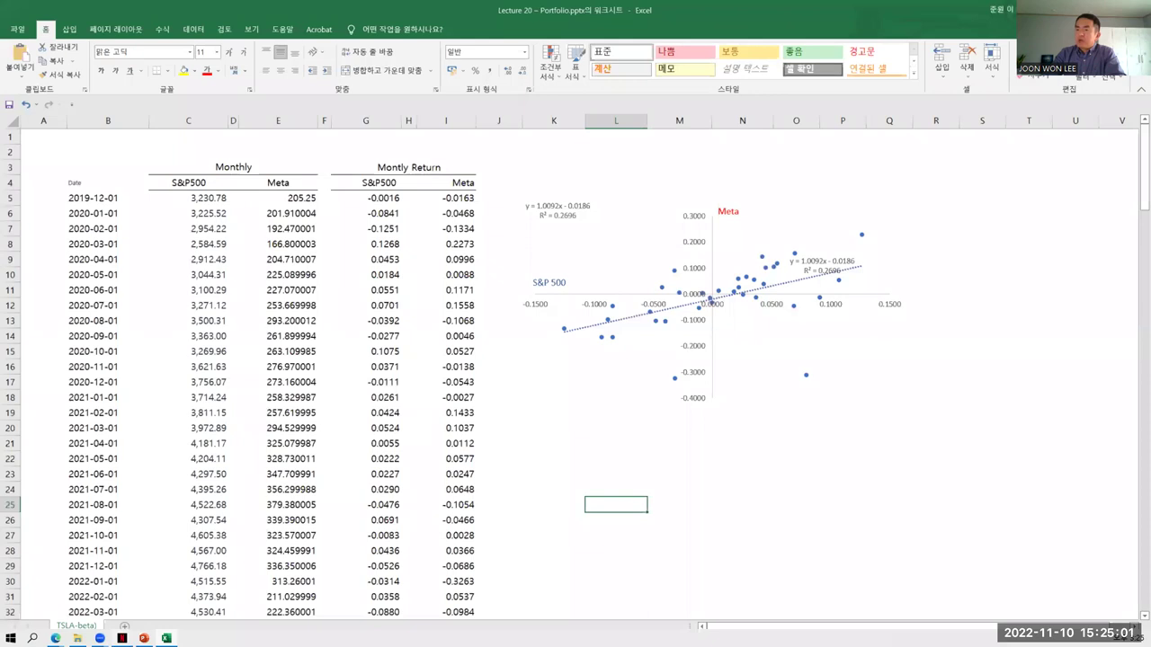
# Switch to PowerPoint to review the Systematic Risk and Beta slide and the preceding beta formula slide, and return to the Excel worksheet
pyautogui.hotkey('alt', 'Tab')
pyautogui.click(116, 326)
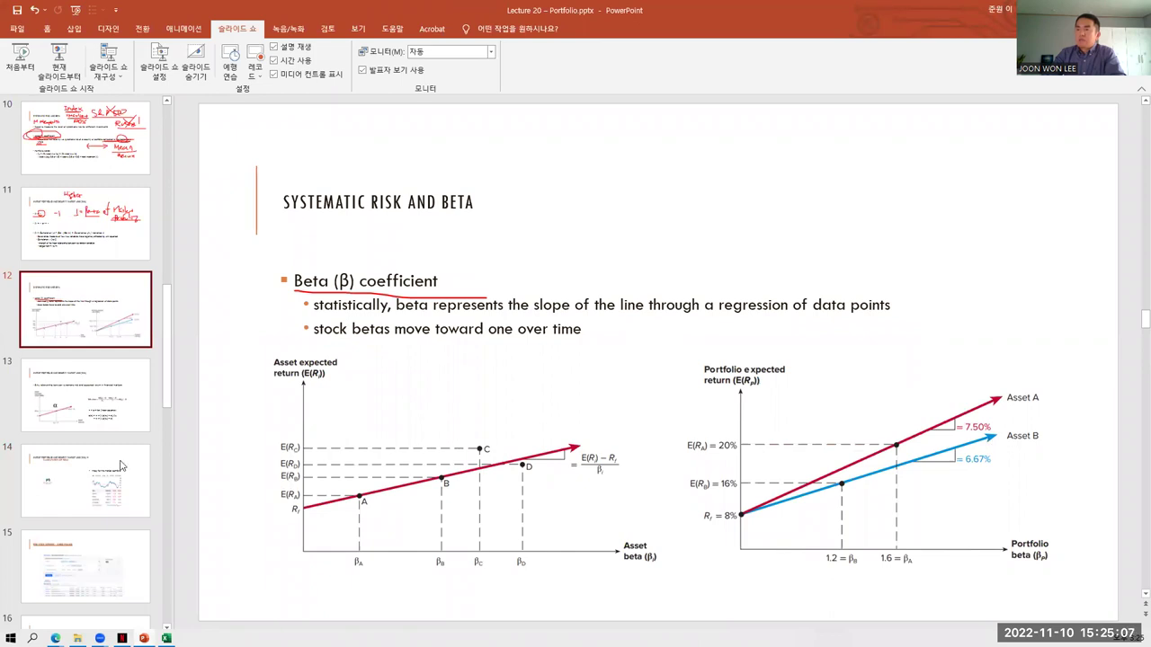
pyautogui.hotkey('alt', 'Tab')
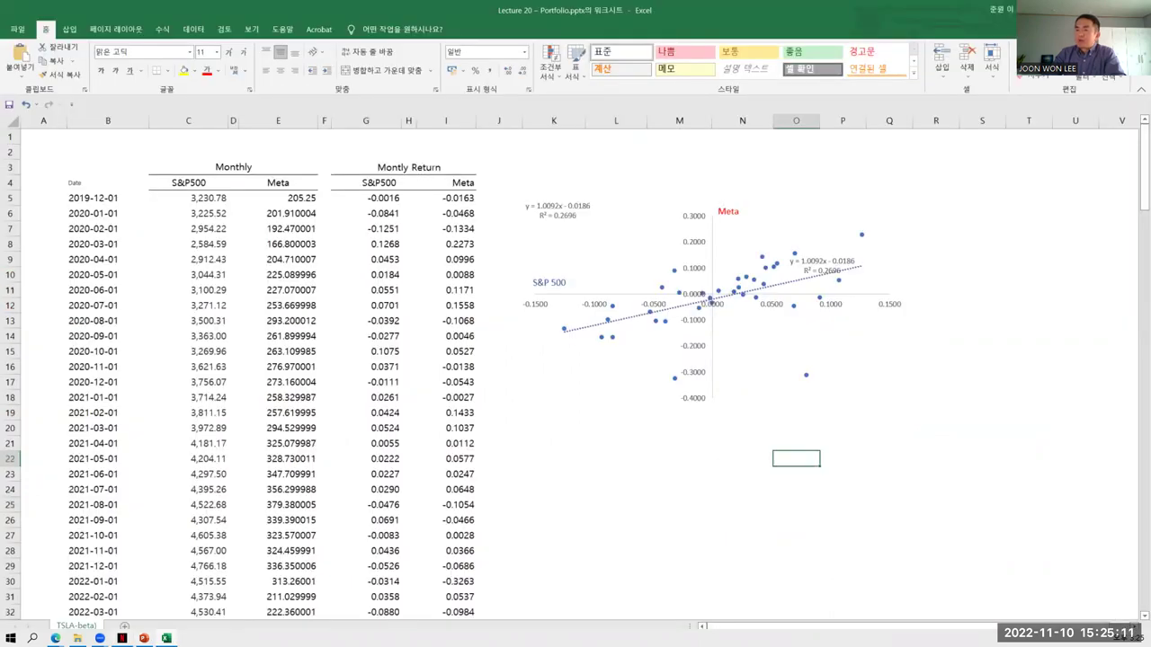
pyautogui.hotkey('alt', 'Tab')
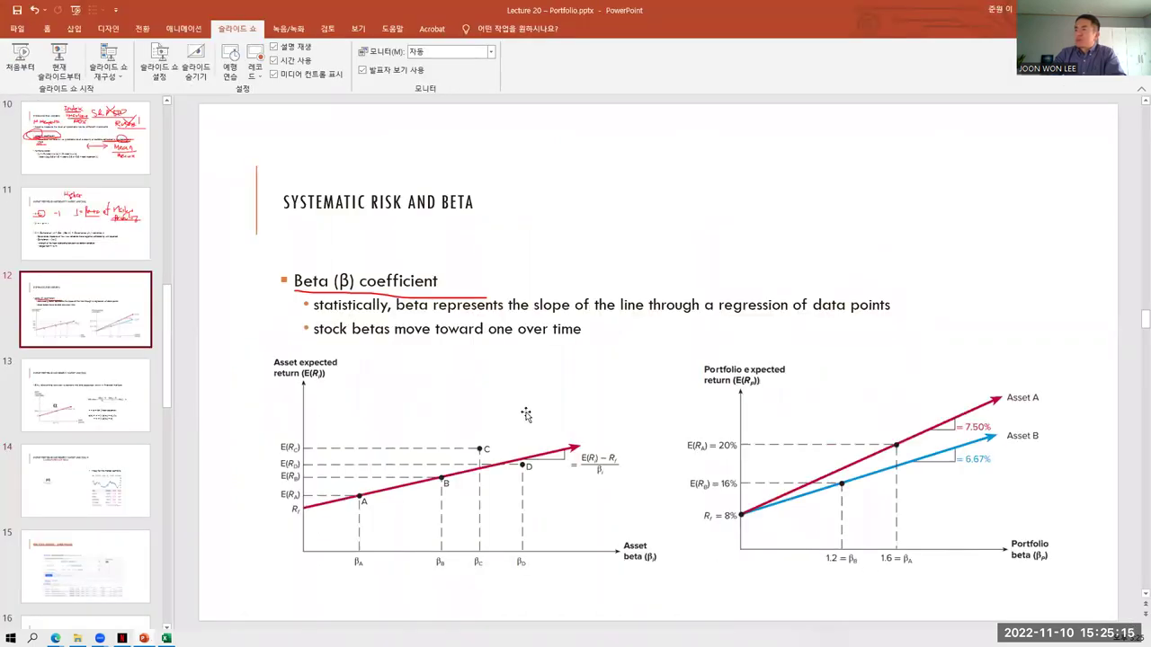
pyautogui.scroll(1, 527, 413)
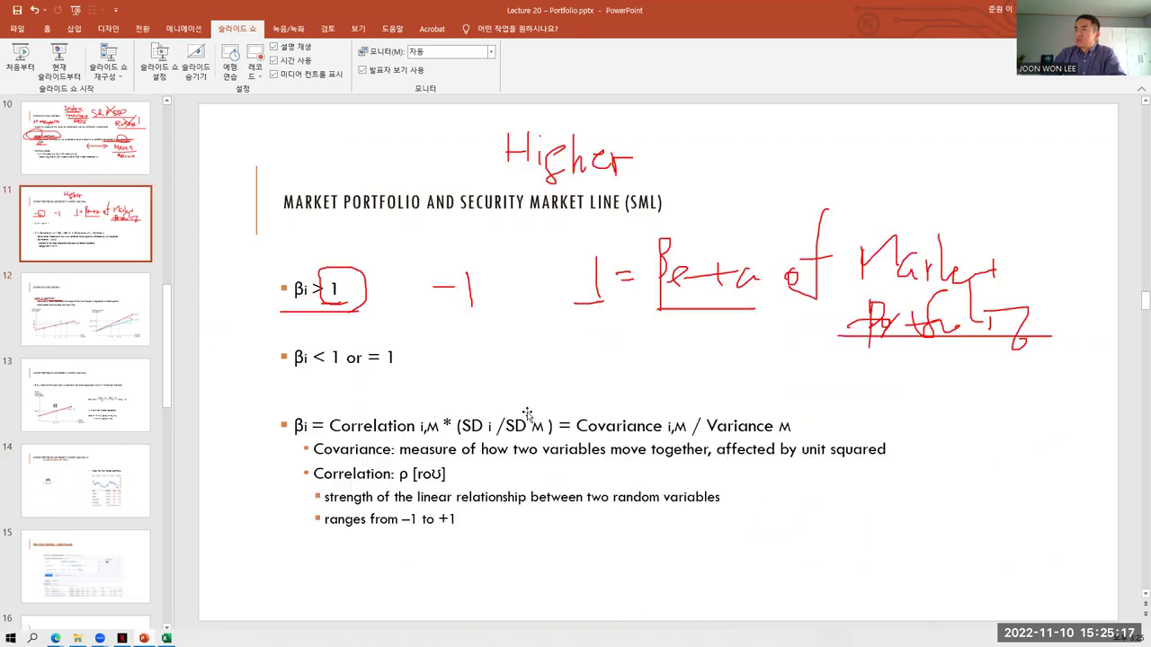
pyautogui.scroll(-1, 527, 411)
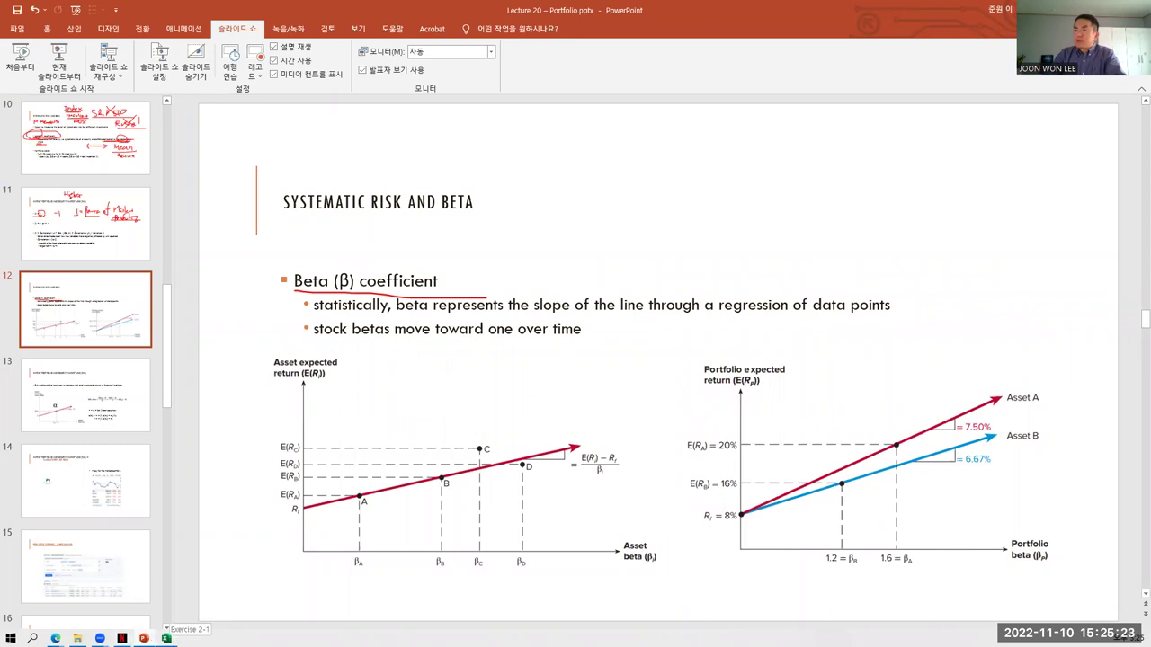
pyautogui.moveTo(165, 639)
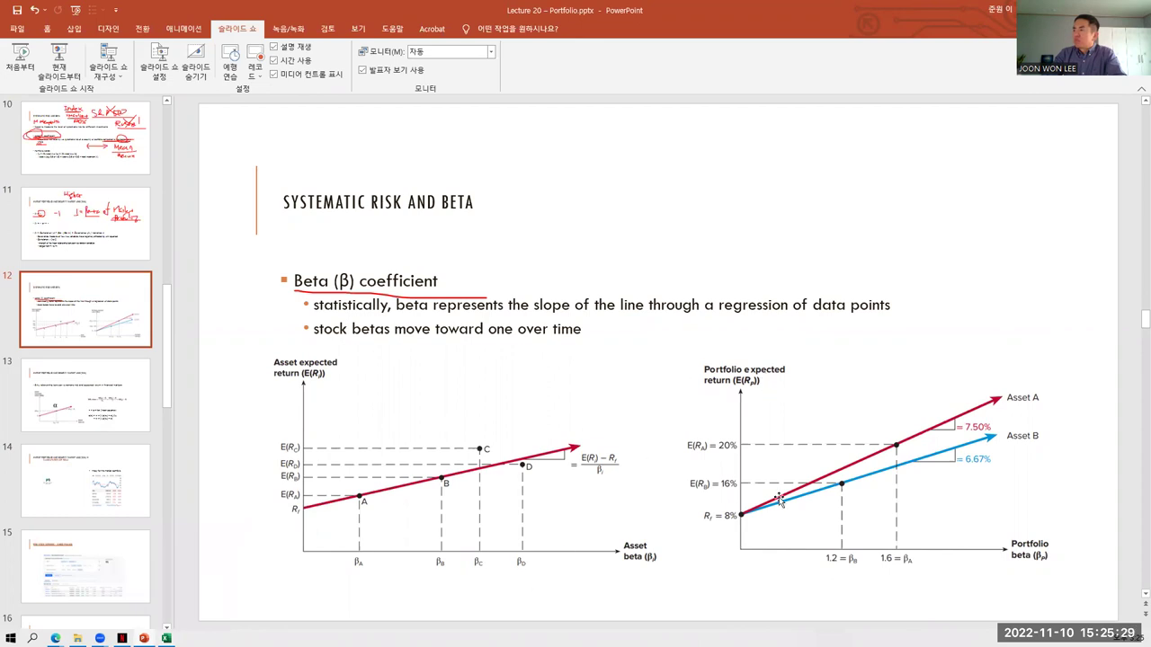
pyautogui.hotkey('alt', 'Tab')
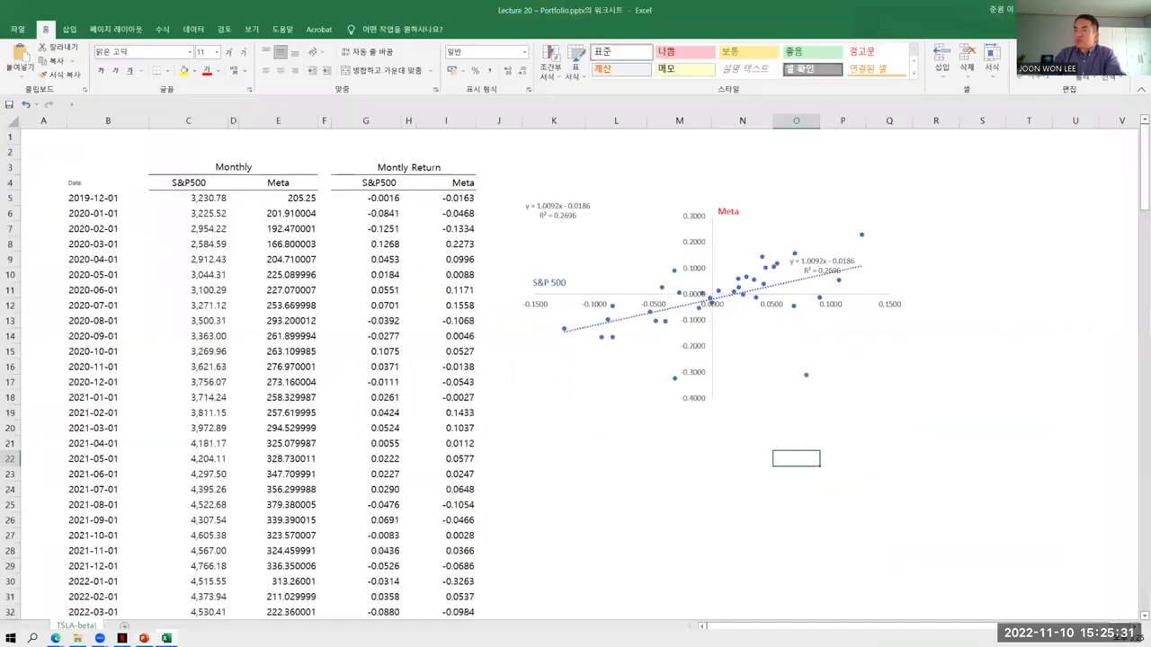
# Point out the data points and regression line on the Meta versus S&P 500 scatter chart
pyautogui.click(648, 520)
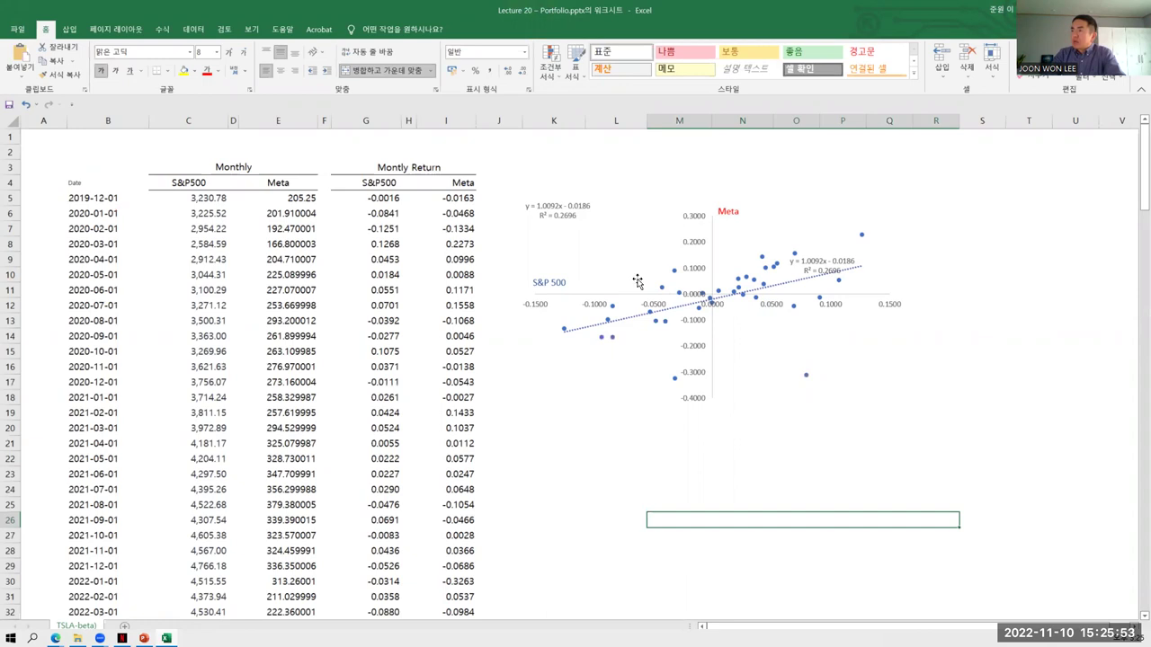
pyautogui.click(663, 292)
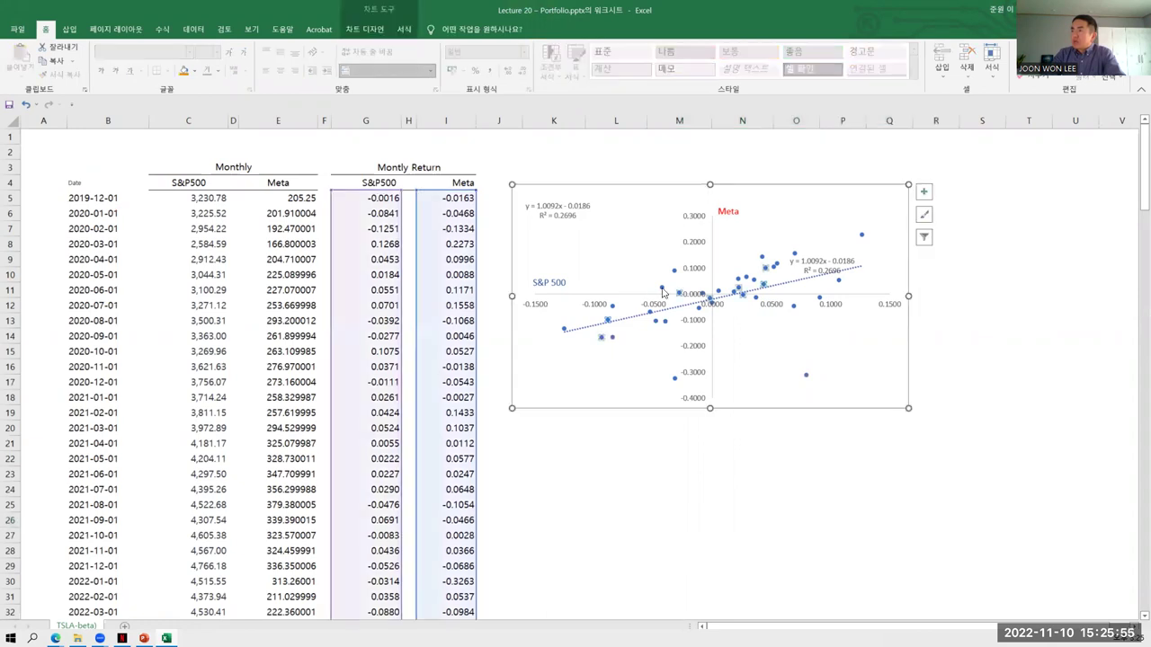
pyautogui.moveTo(680, 295)
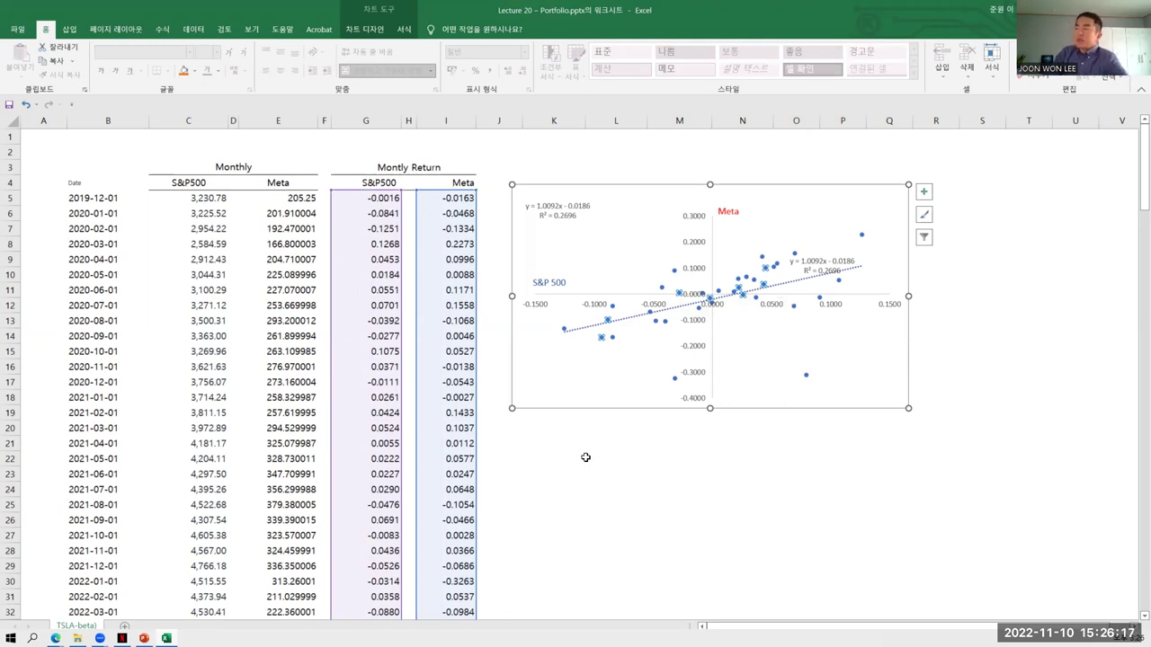
pyautogui.click(617, 489)
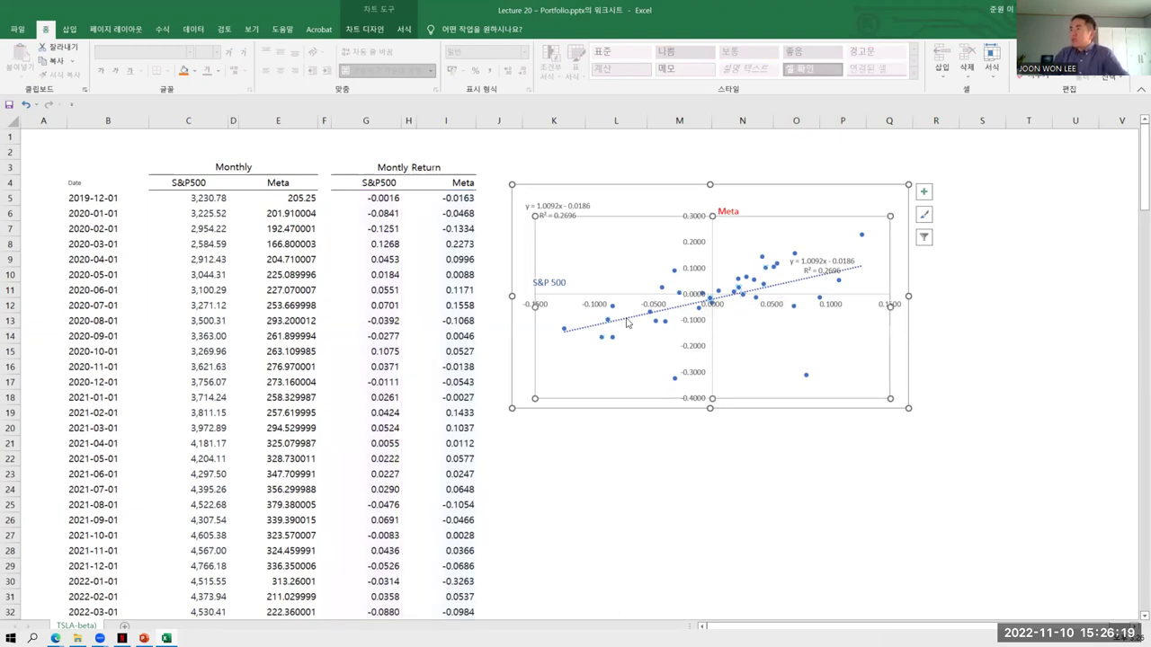
pyautogui.click(630, 473)
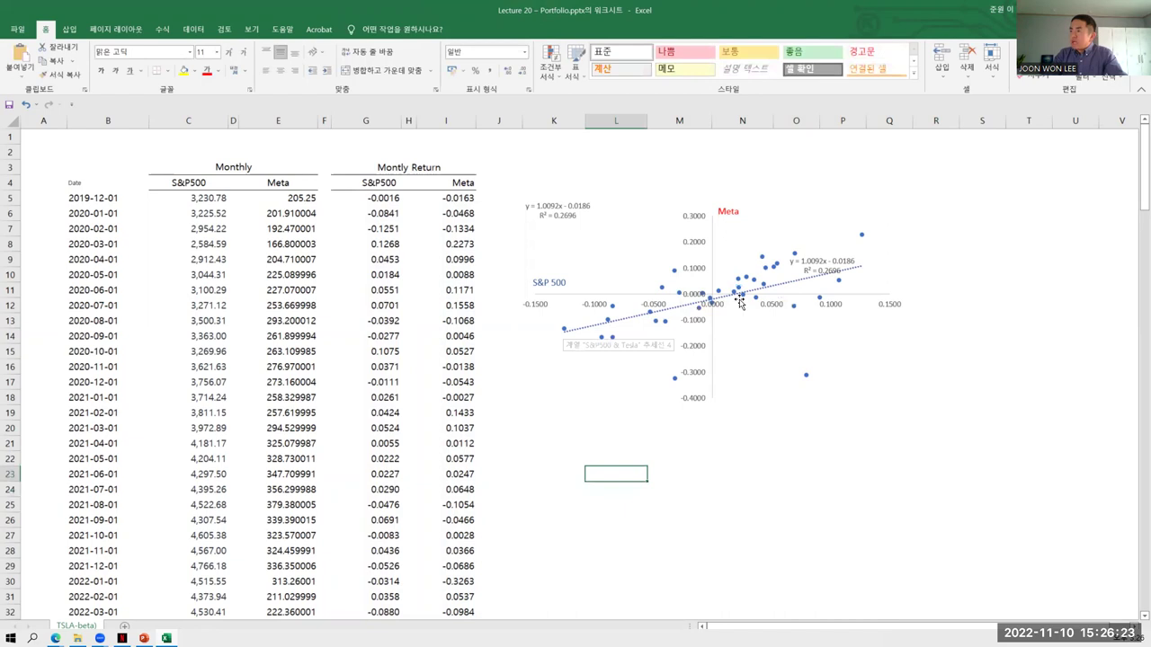
pyautogui.click(696, 509)
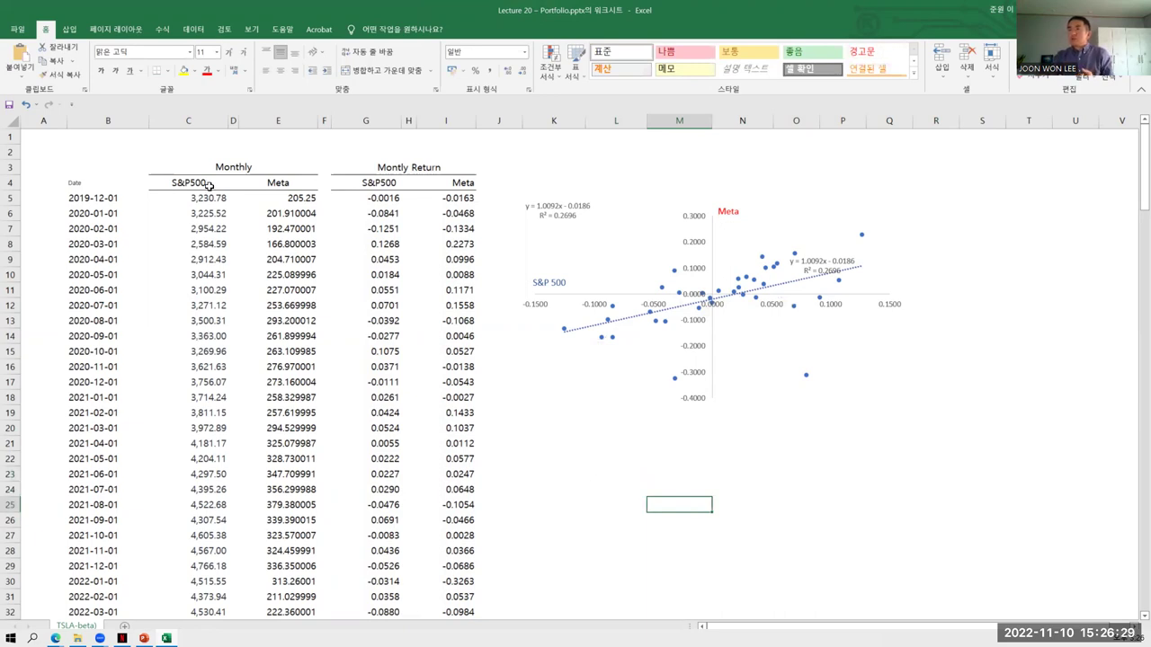
# Highlight the monthly S&P500 prices, the monthly Meta prices and the S&P500 monthly returns in turn
pyautogui.moveTo(209, 197); pyautogui.dragTo(210, 536)
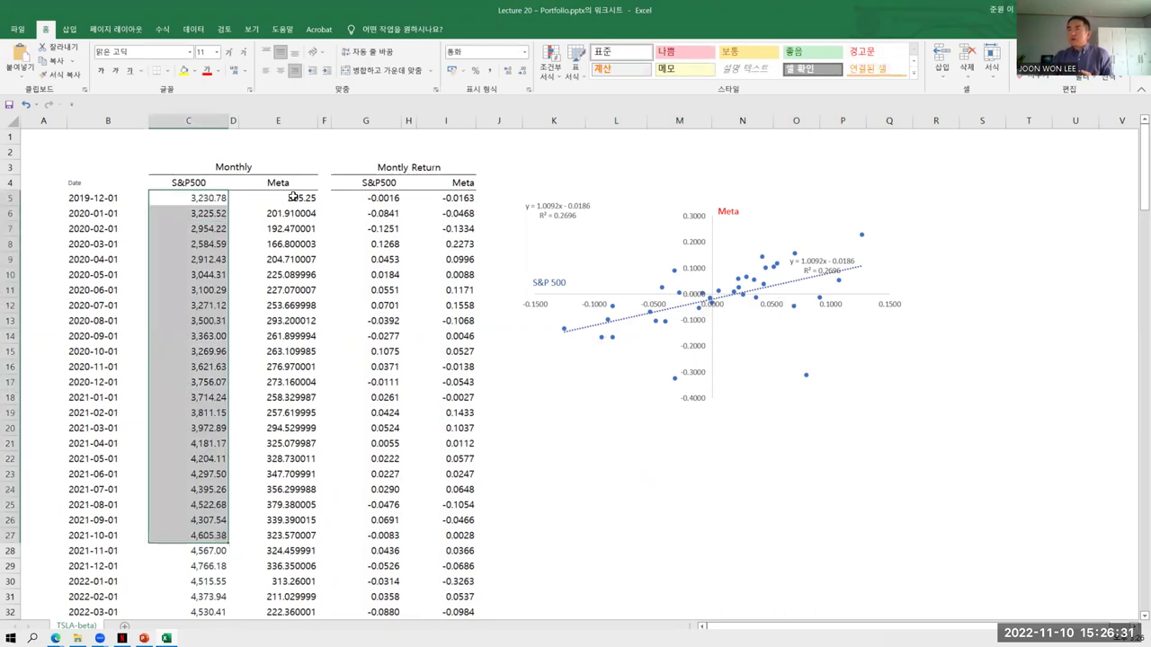
pyautogui.moveTo(293, 197); pyautogui.dragTo(304, 474)
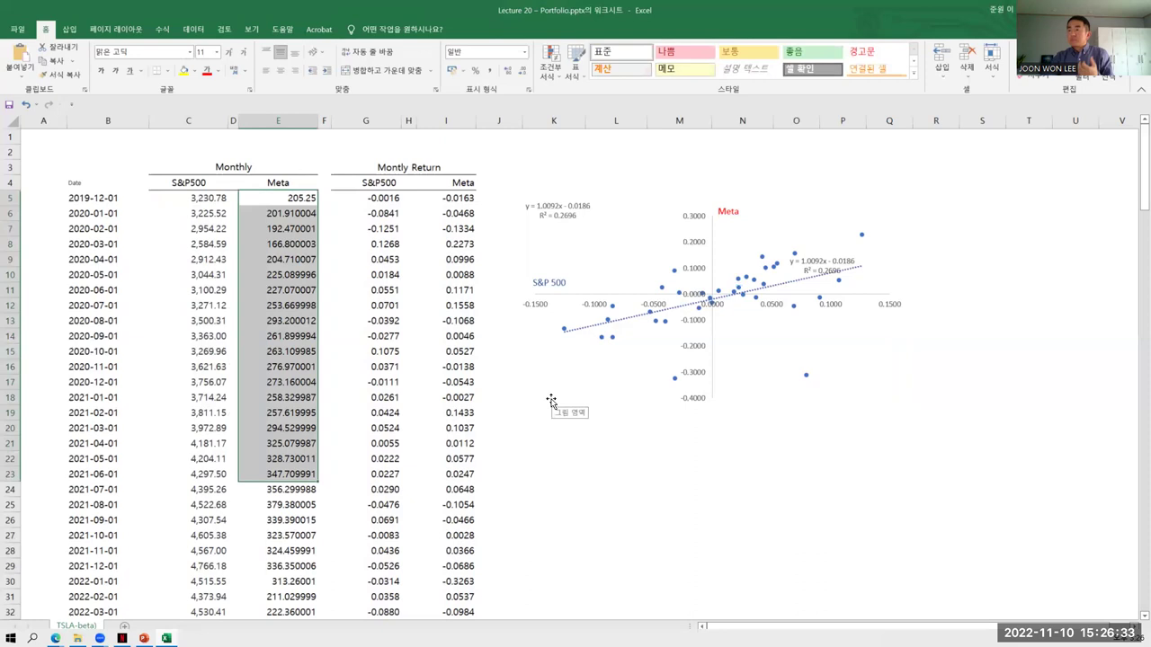
pyautogui.moveTo(380, 196); pyautogui.dragTo(421, 508)
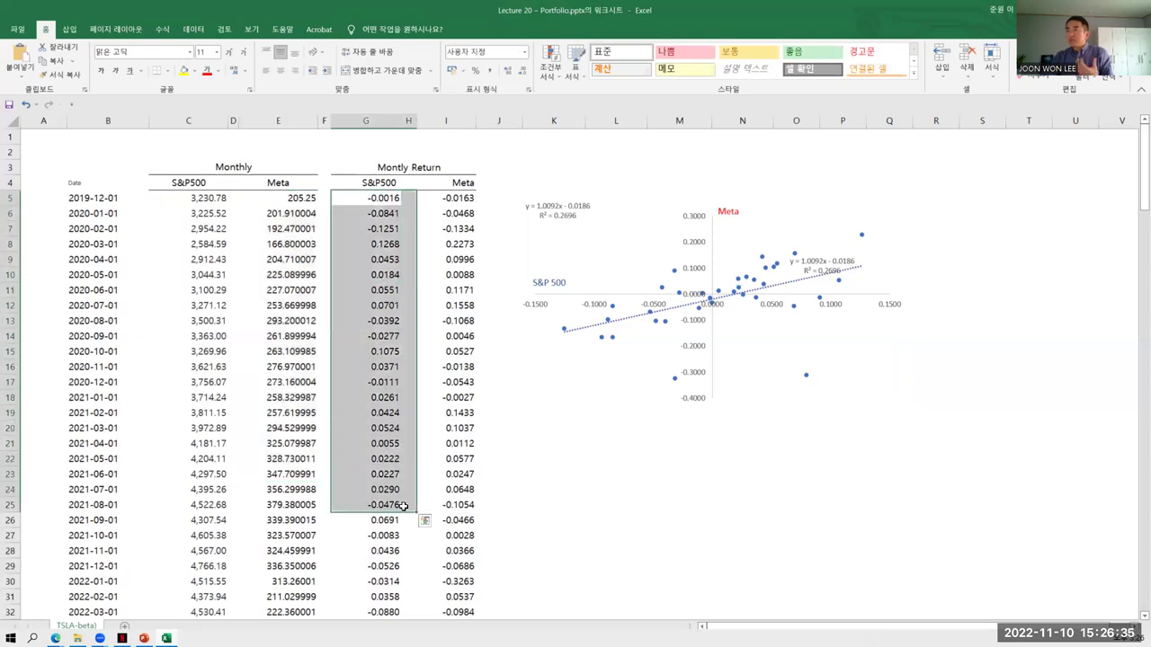
# Point out the S&P500 and Meta headings of the monthly return columns and move the selection to an empty cell
pyautogui.click(382, 181)
pyautogui.click(461, 183)
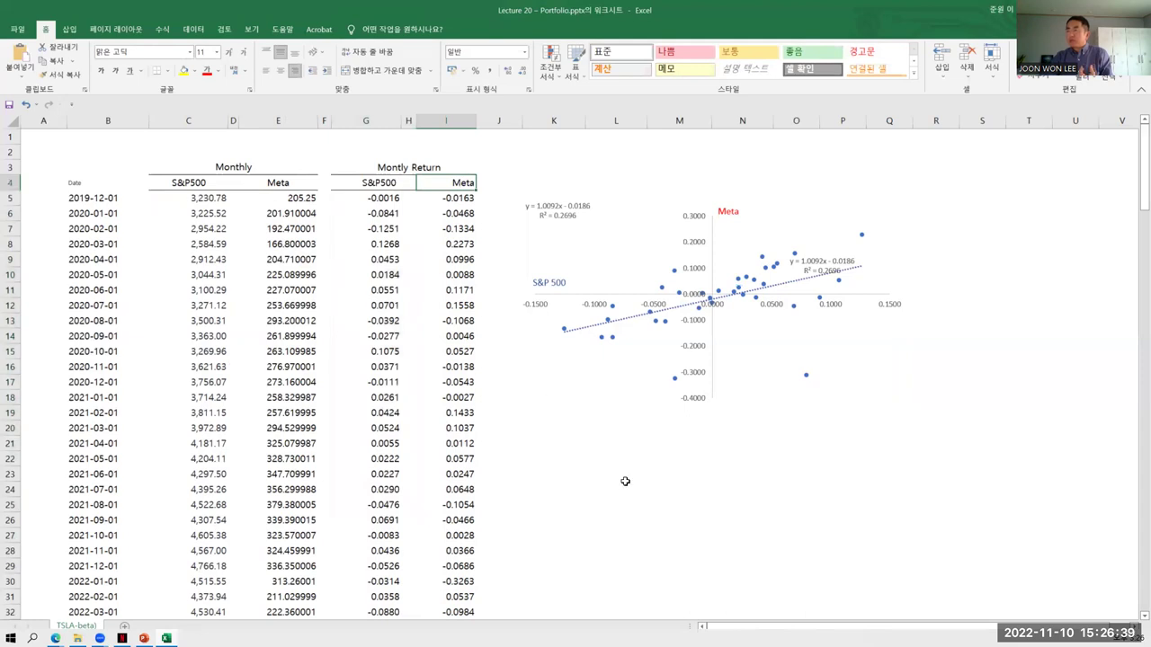
pyautogui.click(627, 486)
pyautogui.click(799, 506)
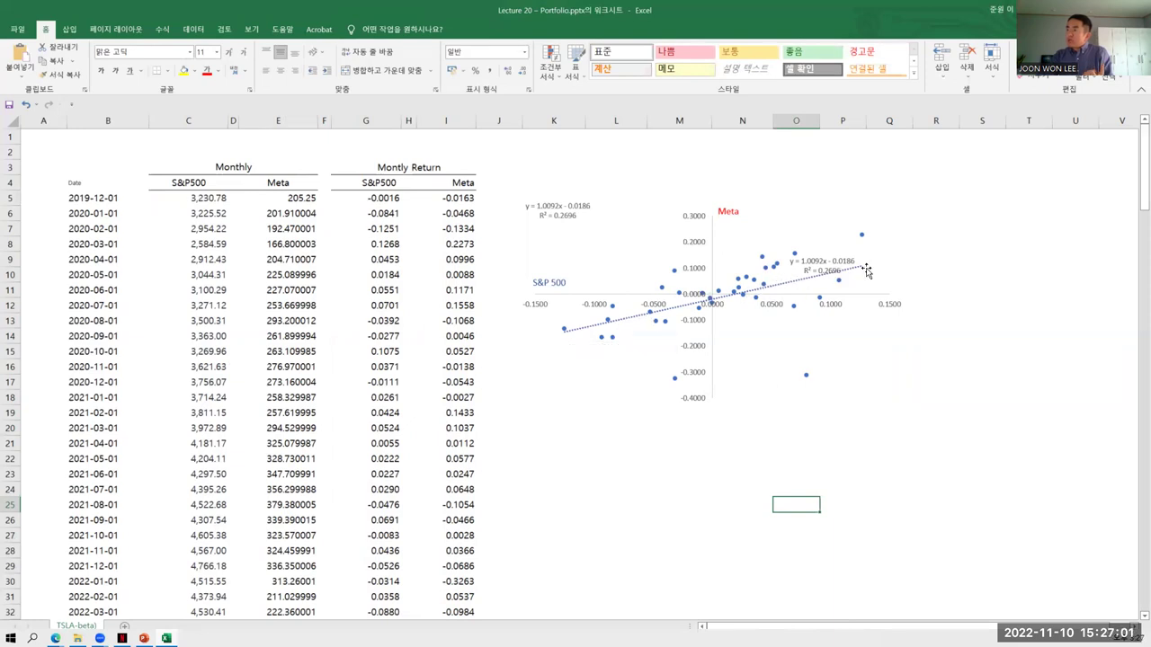
# Remove the duplicate equation label beside the regression line and shift the remaining label slightly inward from the chart's upper-left corner
pyautogui.click(829, 267)
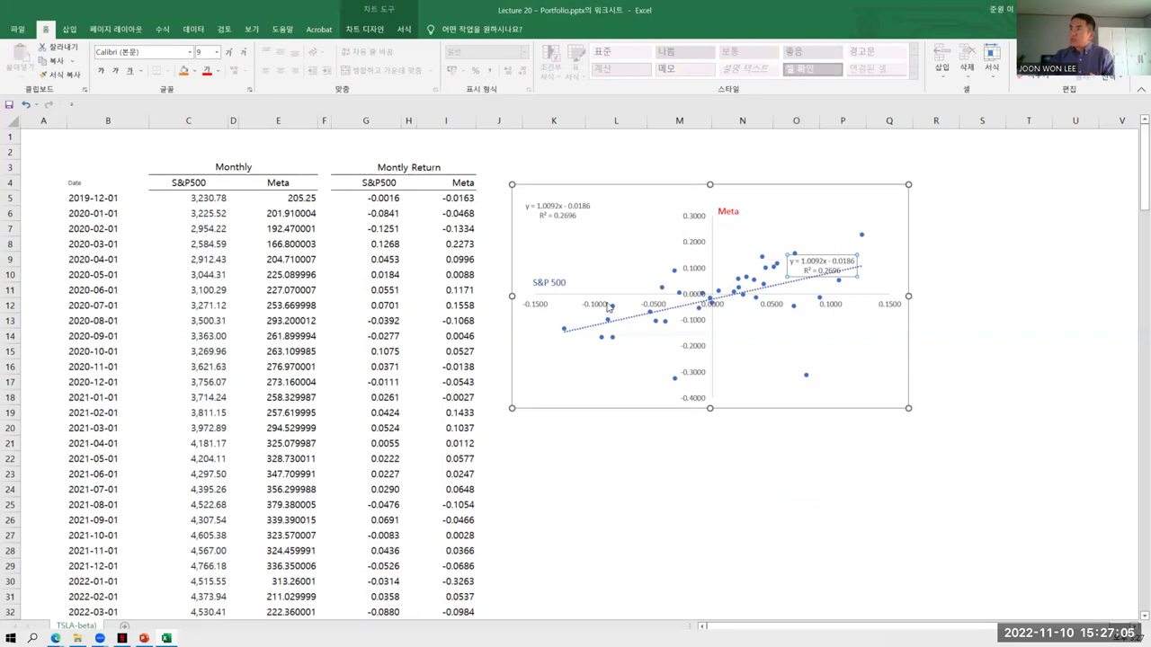
pyautogui.moveTo(609, 307); pyautogui.dragTo(618, 269)
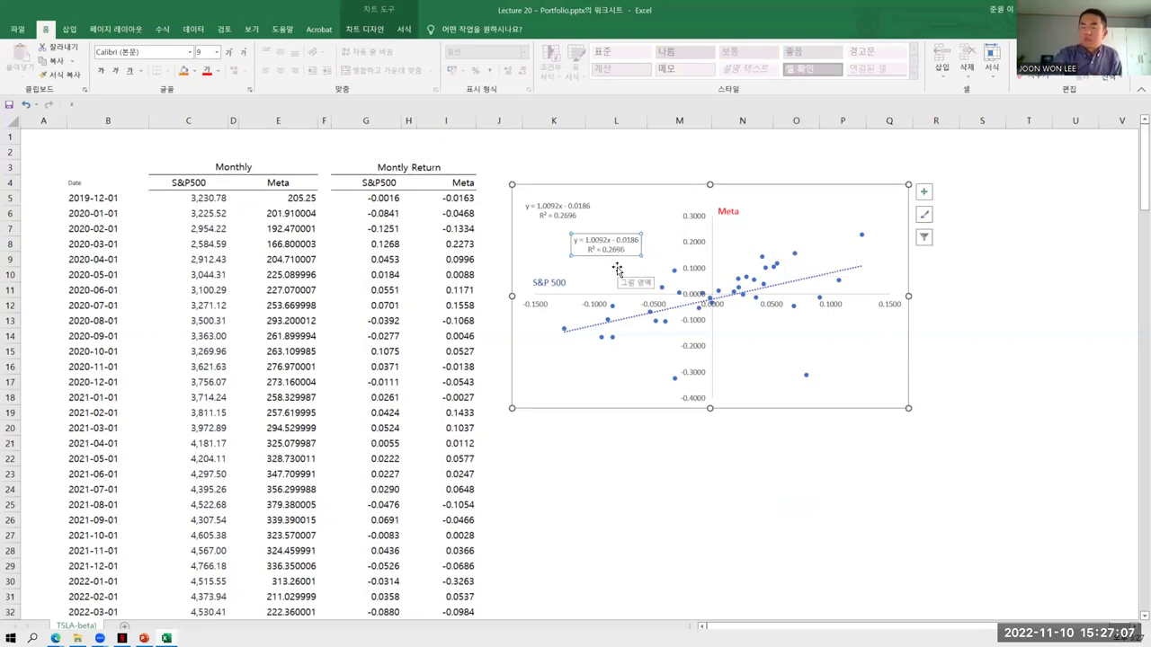
pyautogui.press('Escape')
pyautogui.click(568, 220)
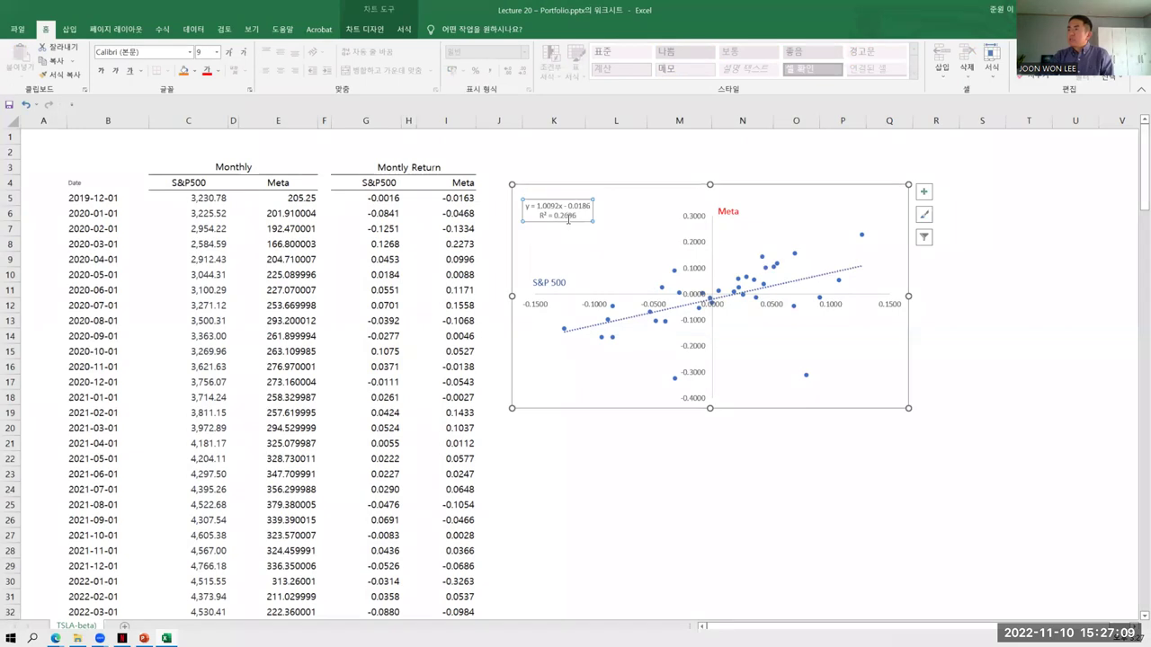
pyautogui.moveTo(589, 231); pyautogui.dragTo(598, 244)
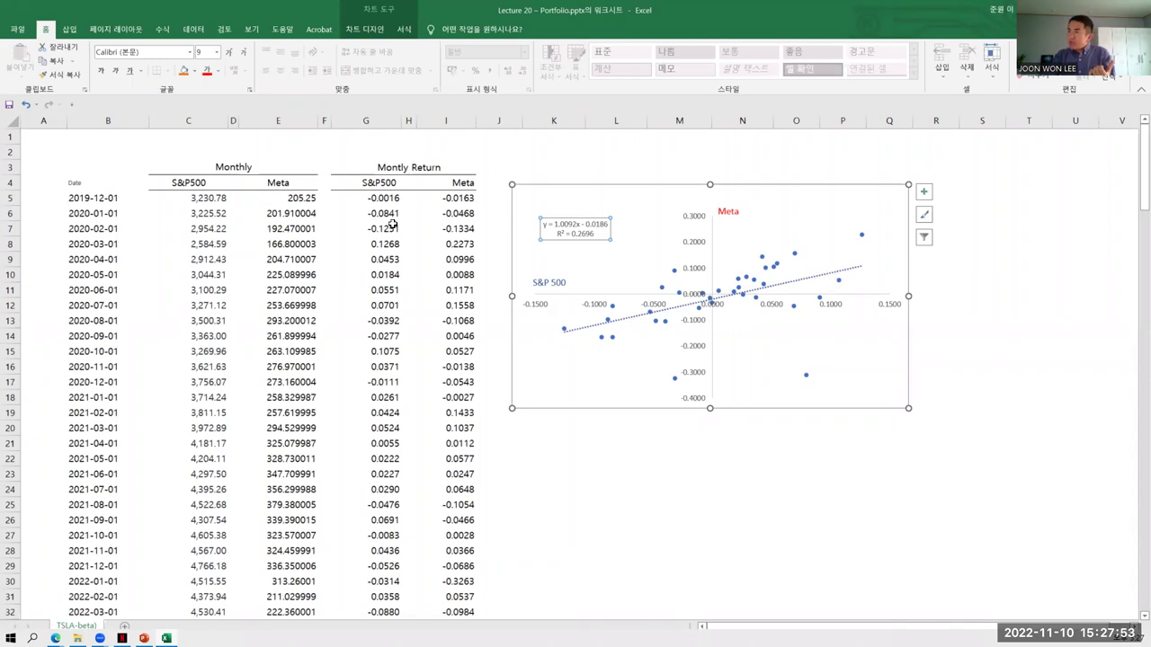
# Highlight the S&P500 and Meta monthly return headings and enlarge the chart's regression equation label to font size 16
pyautogui.click(378, 182)
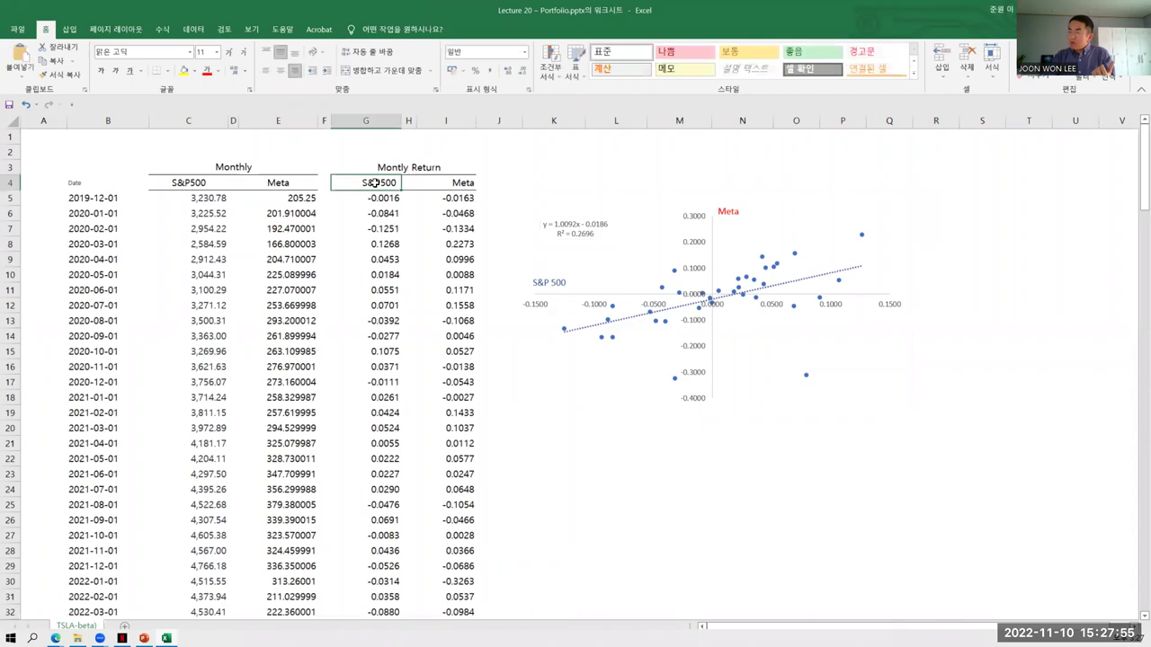
pyautogui.click(449, 182)
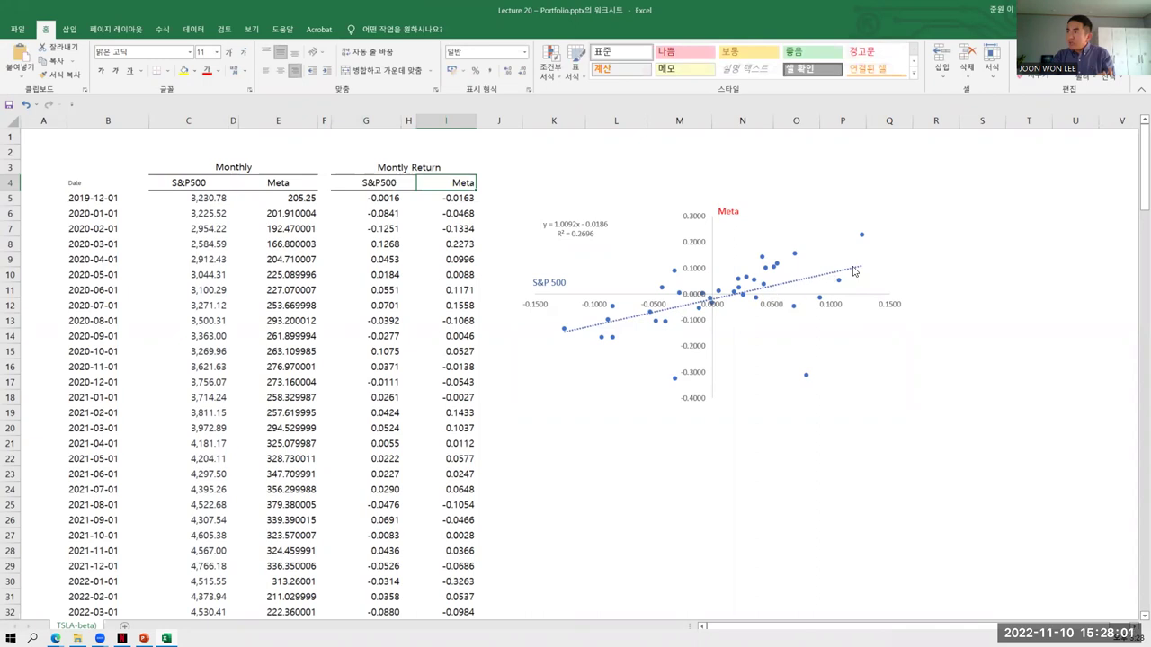
pyautogui.click(589, 236)
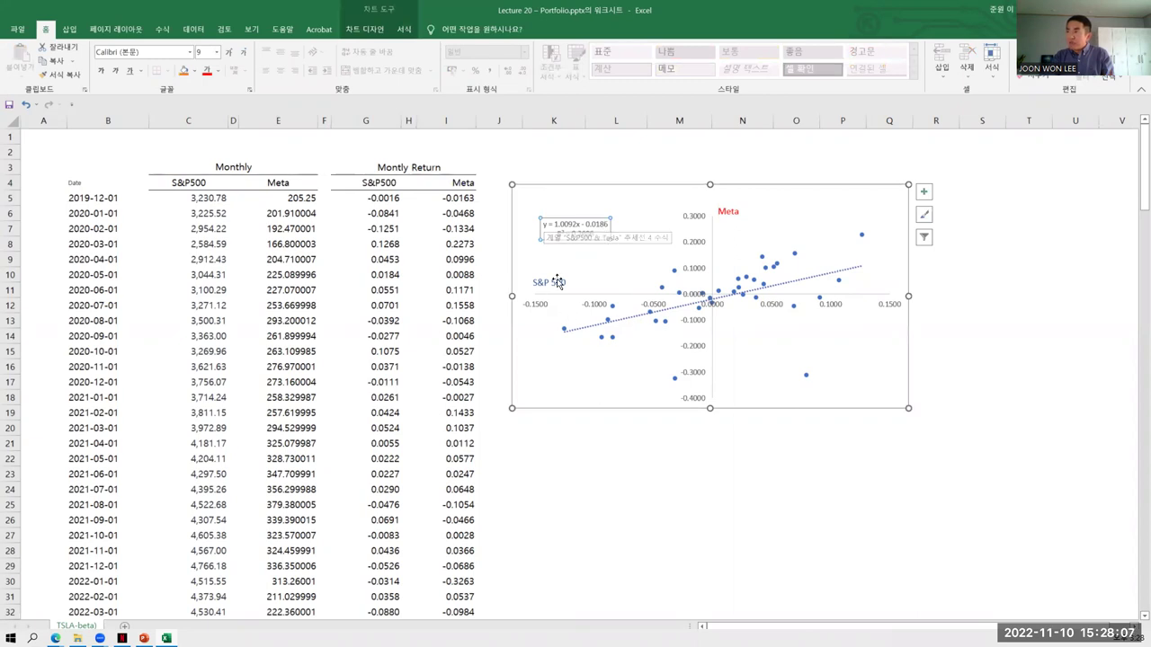
pyautogui.click(215, 51)
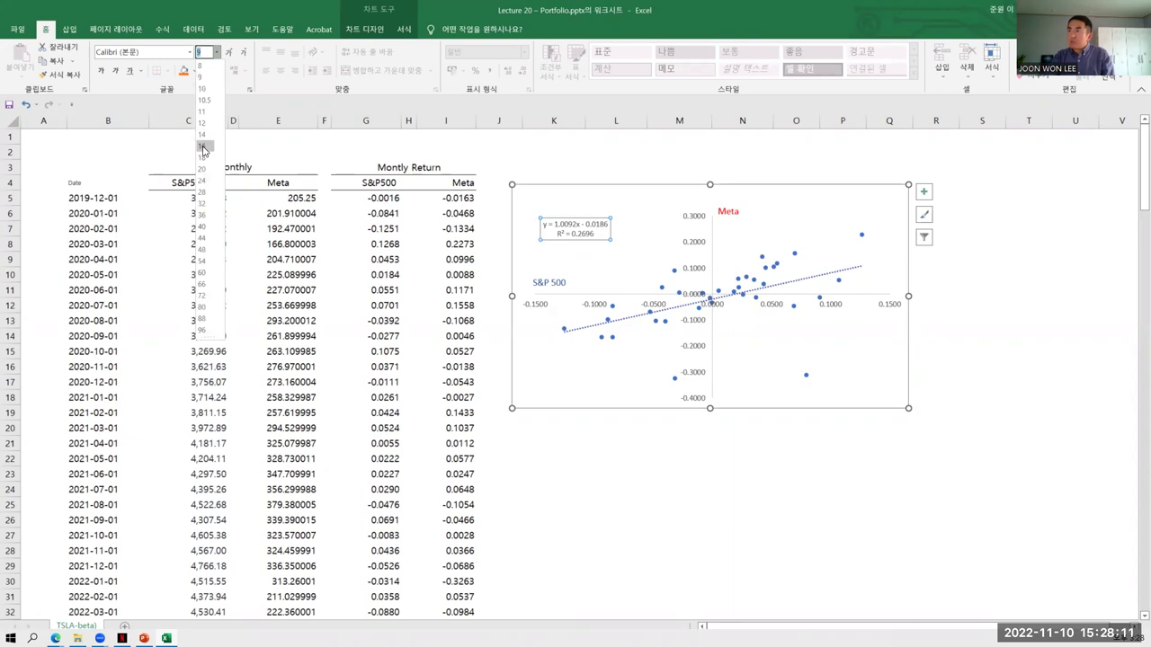
pyautogui.click(204, 149)
pyautogui.moveTo(603, 247); pyautogui.dragTo(618, 248)
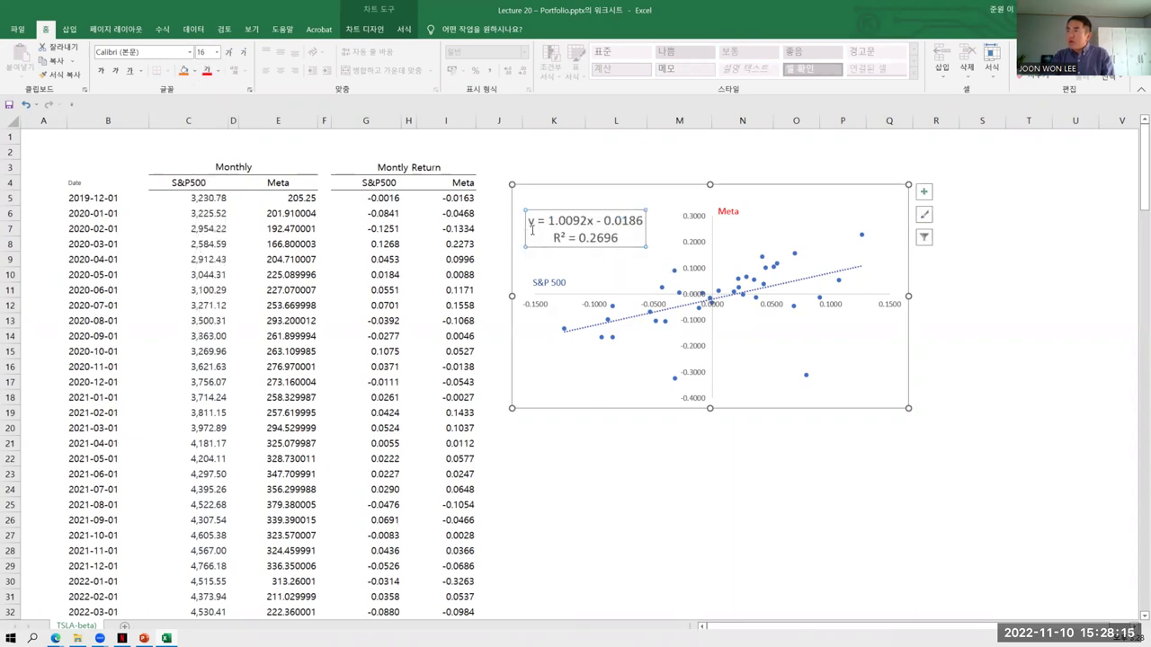
# Point out the Meta axis label on the scatter chart and leave the chart deselected
pyautogui.click(716, 214)
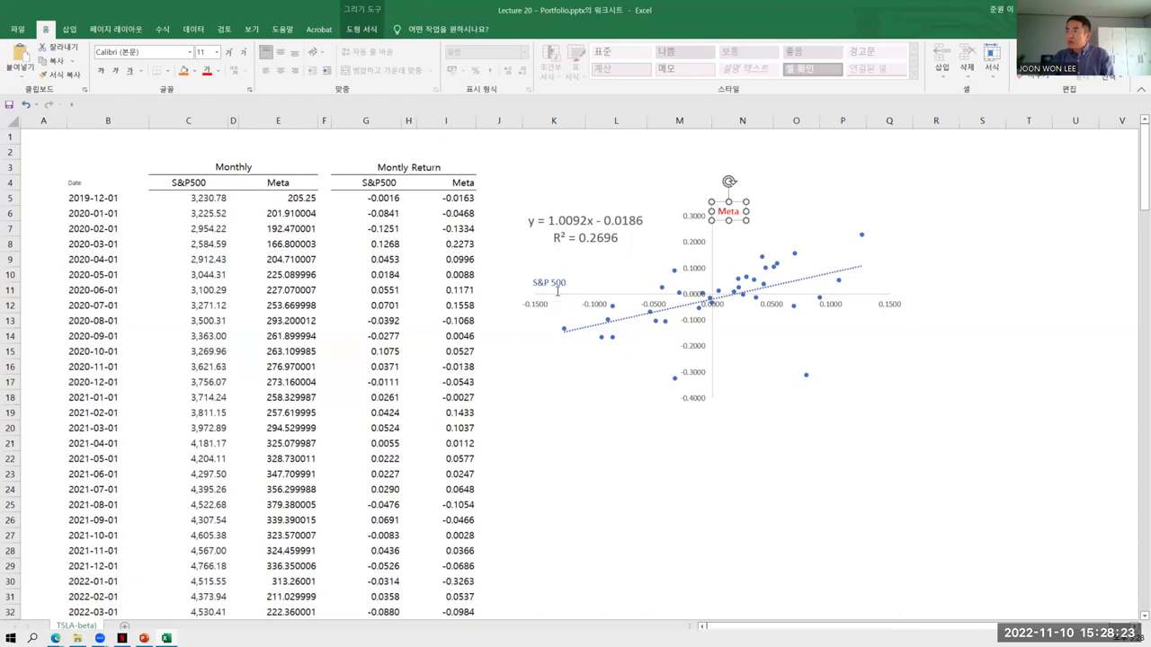
pyautogui.click(647, 532)
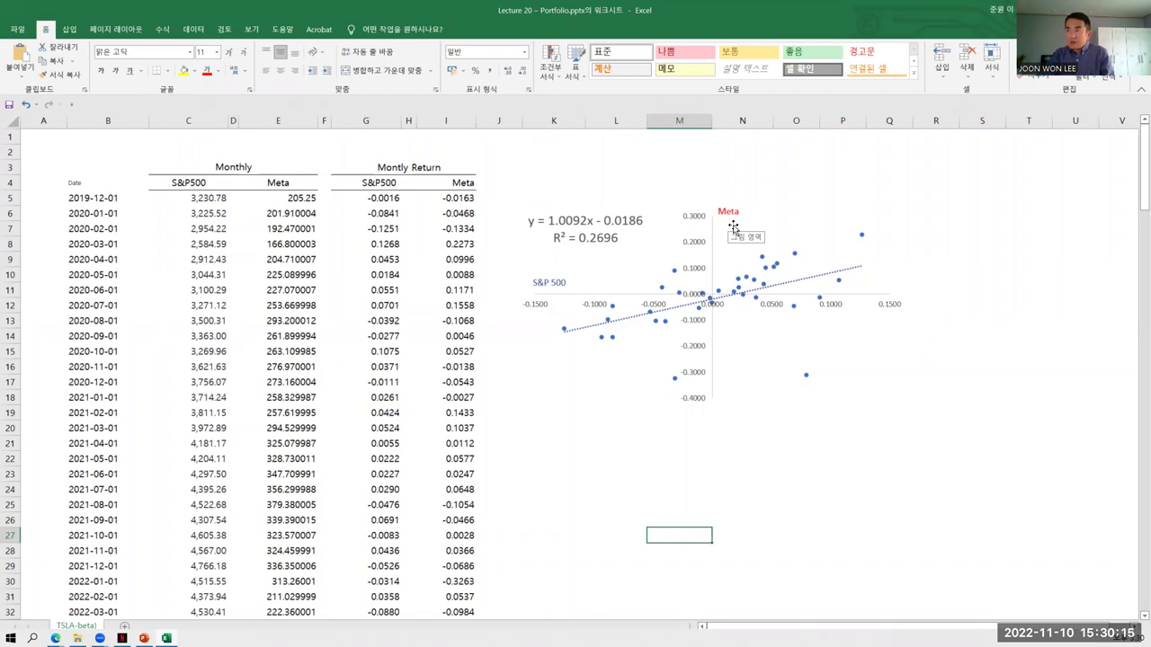
pyautogui.click(733, 228)
pyautogui.click(715, 476)
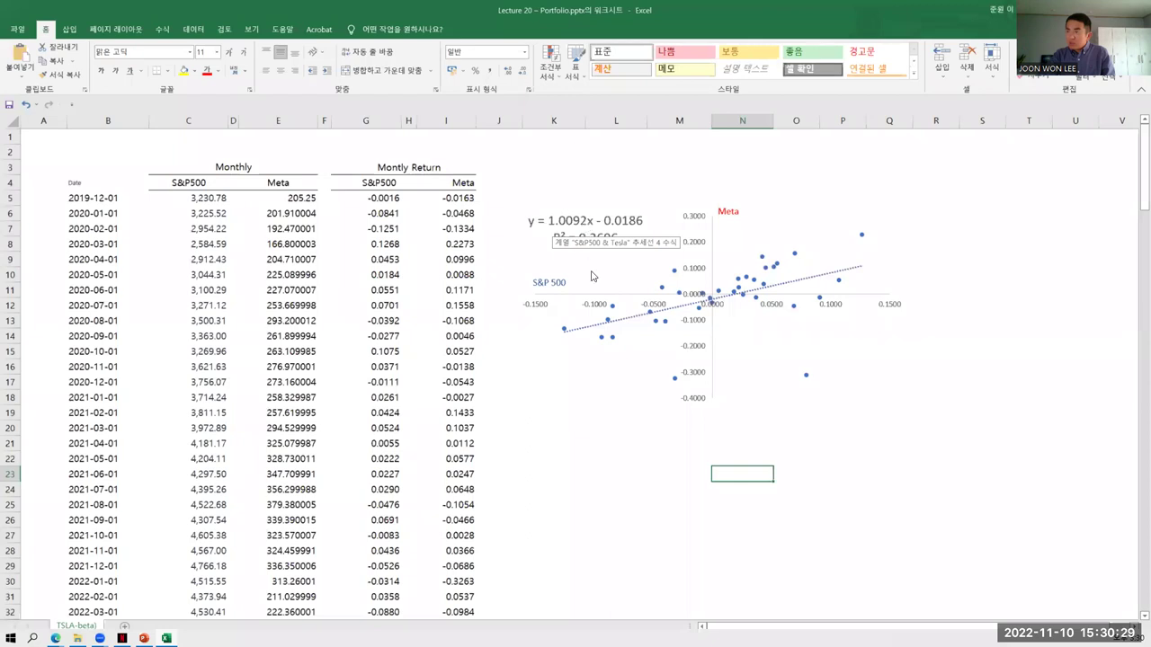
pyautogui.click(592, 463)
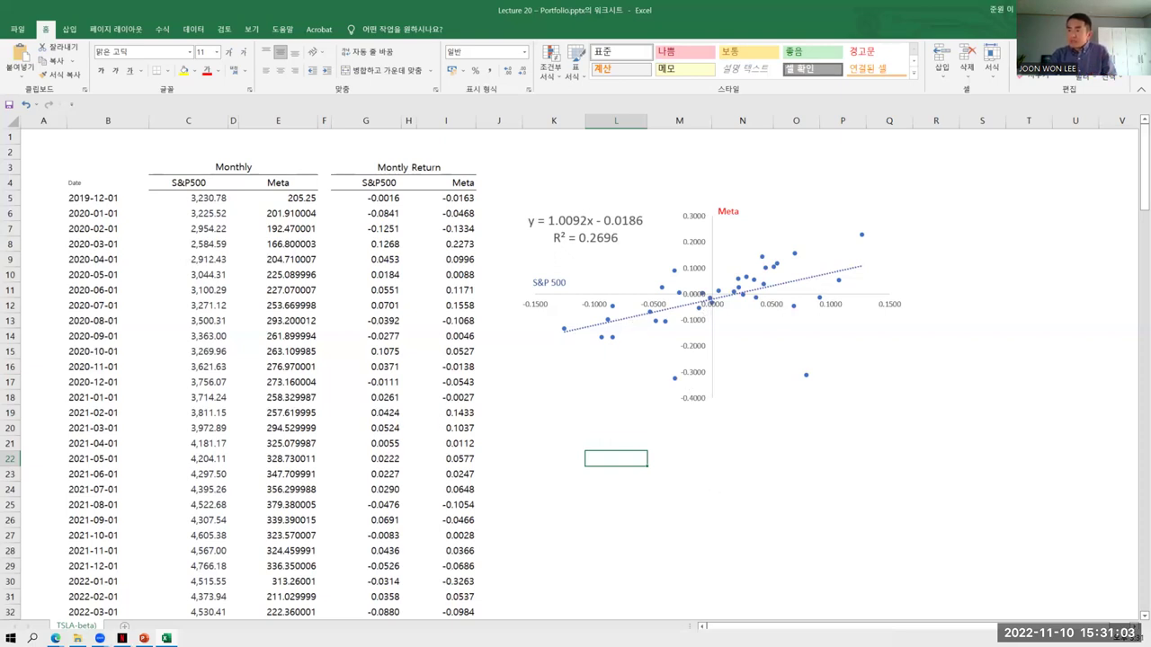
# Check the Systematic Risk and Beta slide in PowerPoint, then return to Excel and point out the S&P500 and Meta return headings
pyautogui.hotkey('alt', 'Tab')
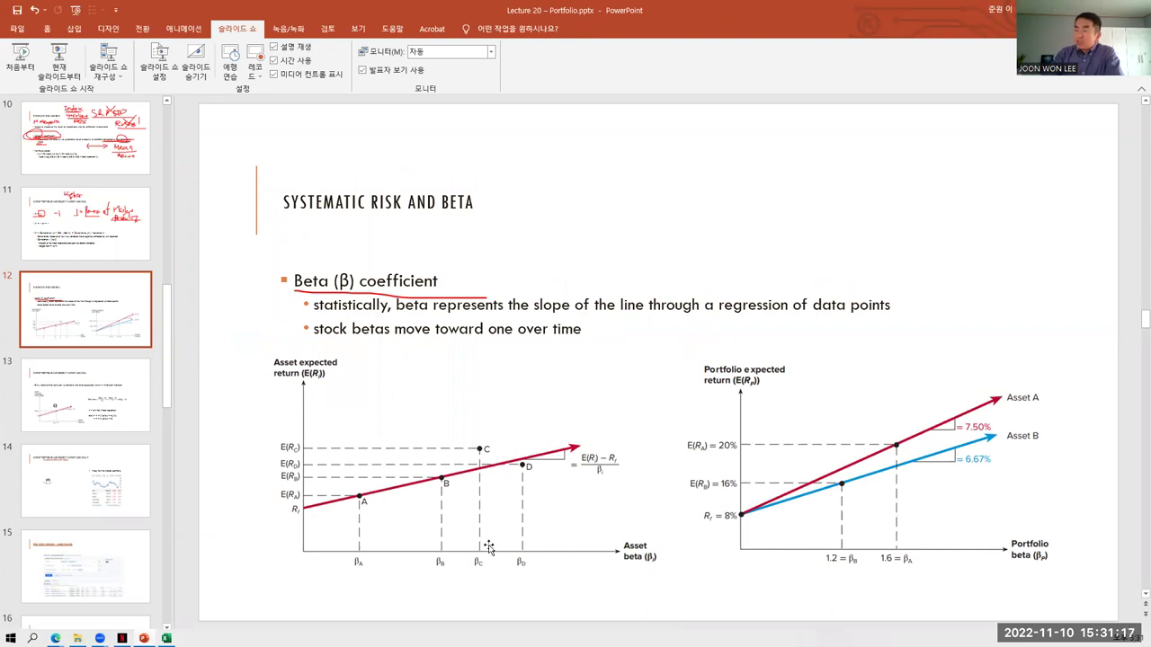
pyautogui.hotkey('alt', 'Tab')
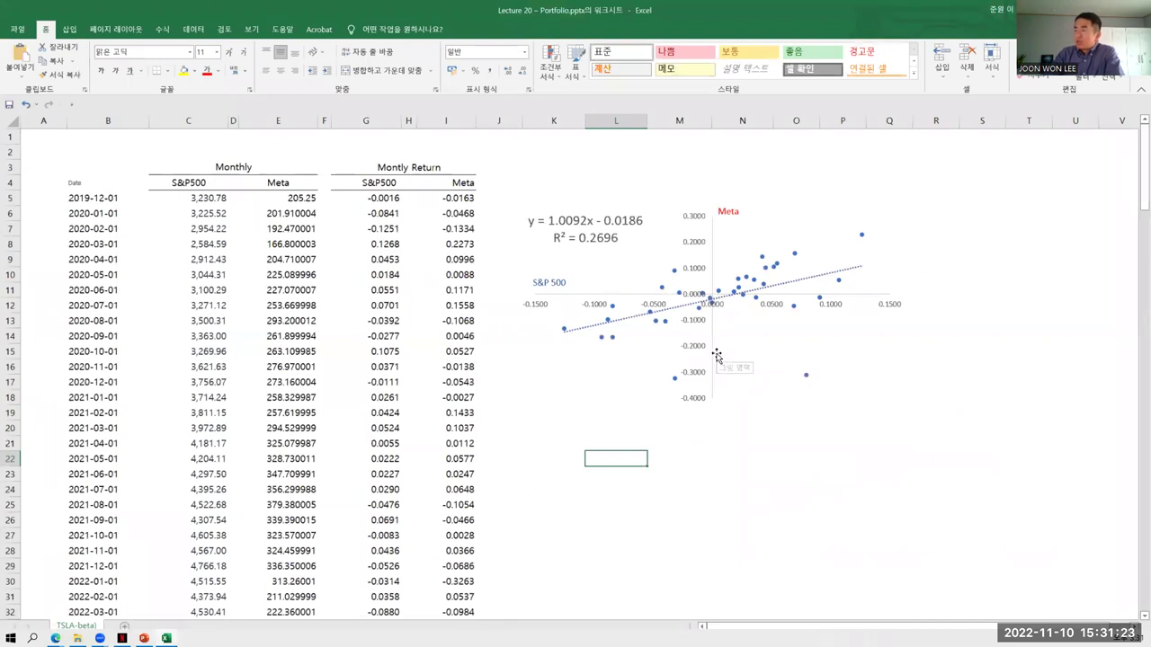
pyautogui.click(381, 184)
pyautogui.click(458, 183)
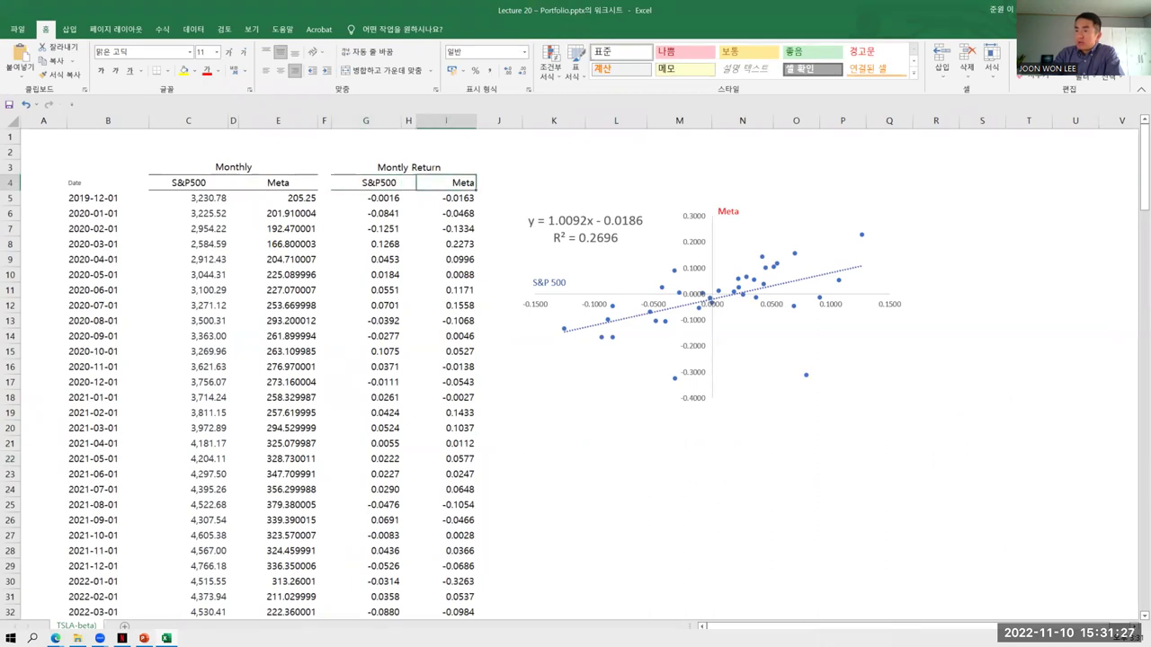
# Revisit the PowerPoint beta slide, return to the Excel worksheet and highlight the right-hand side of the regression equation on the chart
pyautogui.hotkey('alt', 'Tab')
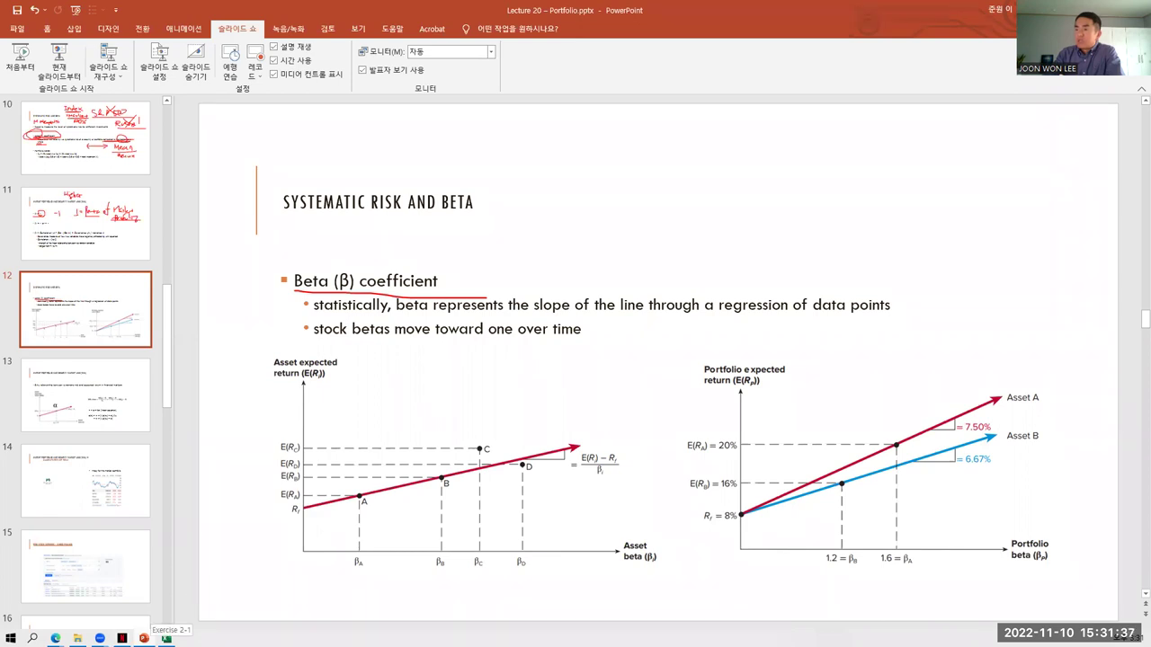
pyautogui.click(167, 638)
pyautogui.click(581, 233)
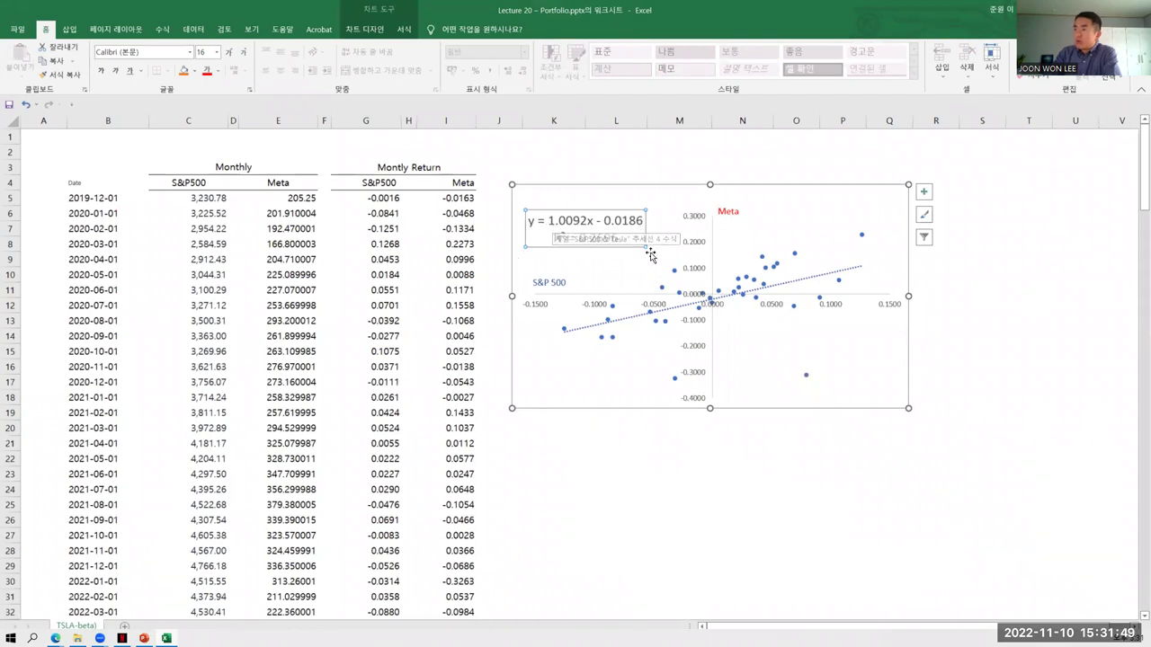
pyautogui.moveTo(642, 220); pyautogui.dragTo(536, 220)
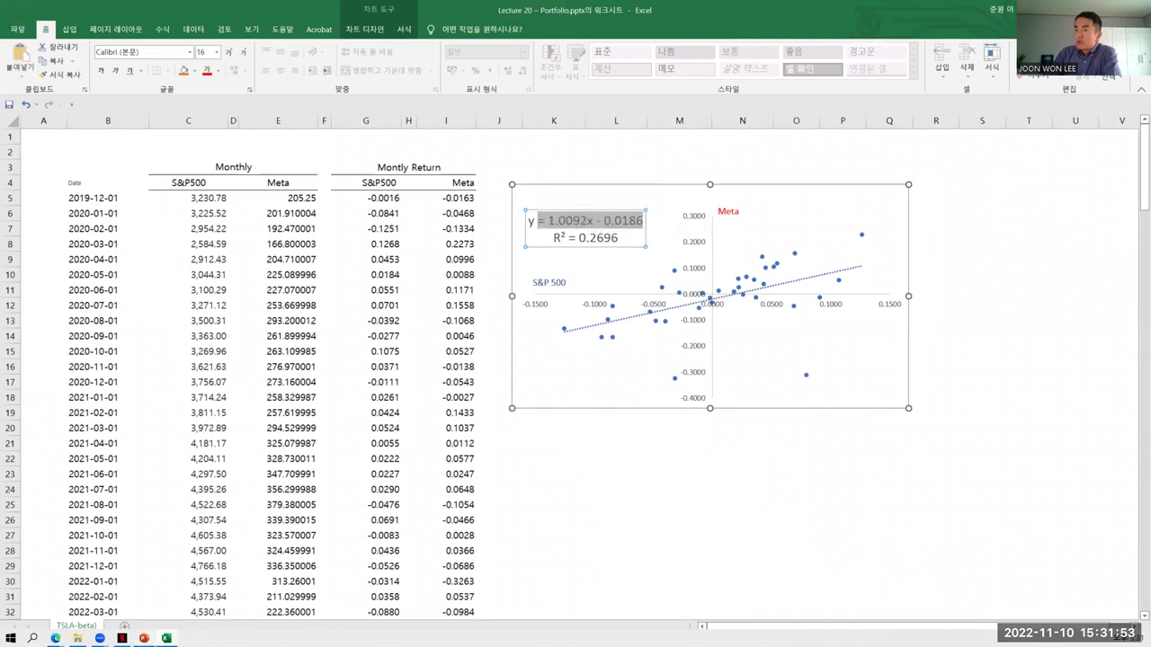
# Switch to PowerPoint and point out the asset expected return versus asset beta graph on the Systematic Risk and Beta slide
pyautogui.hotkey('alt', 'Tab')
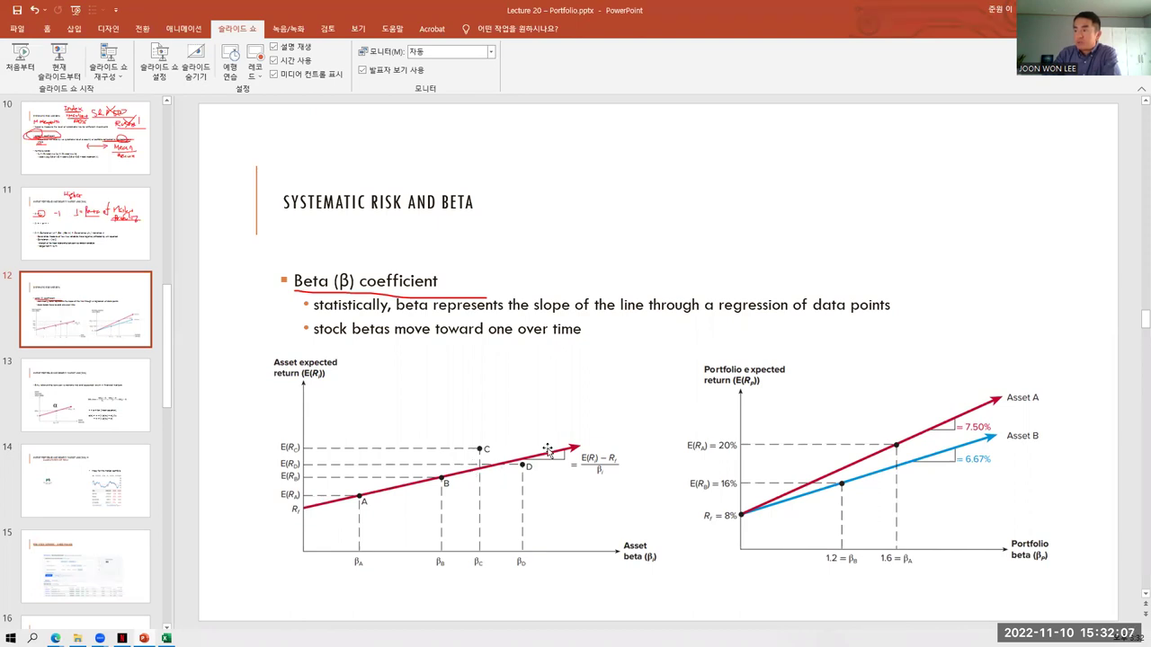
pyautogui.click(360, 566)
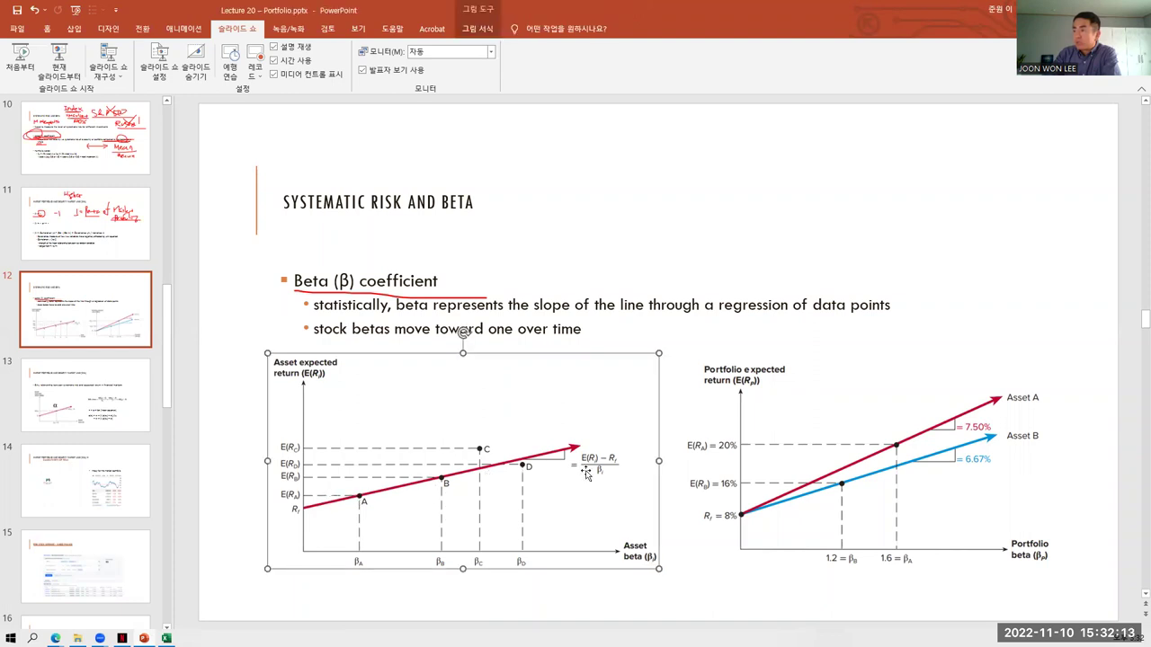
pyautogui.click(738, 583)
pyautogui.click(445, 602)
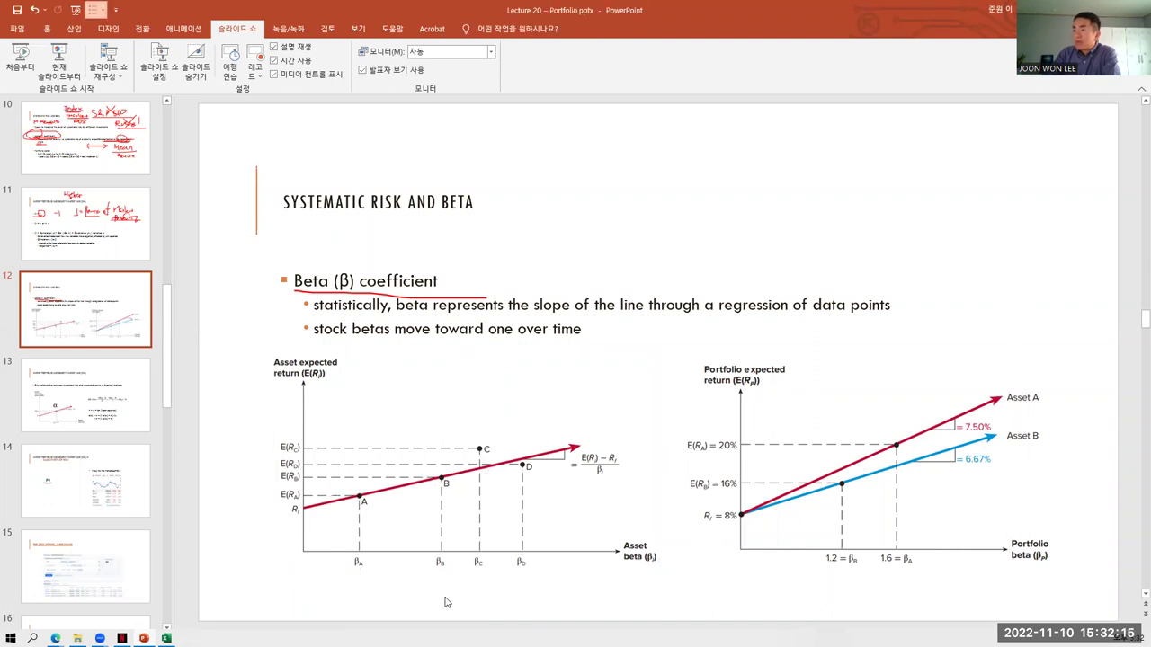